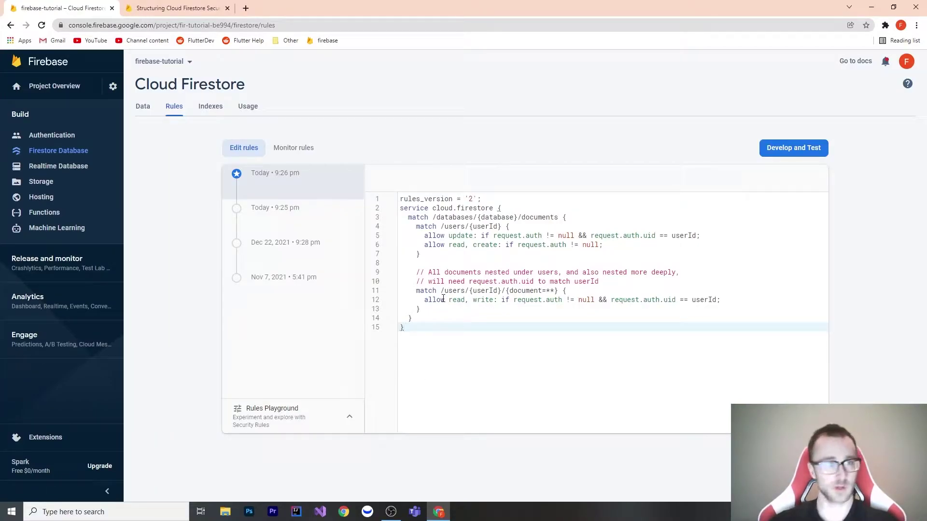
Review the users rules, briefly comparing the earlier 9:25 pm version with the latest
{"action": "left_click", "coordinate": [480, 255]}
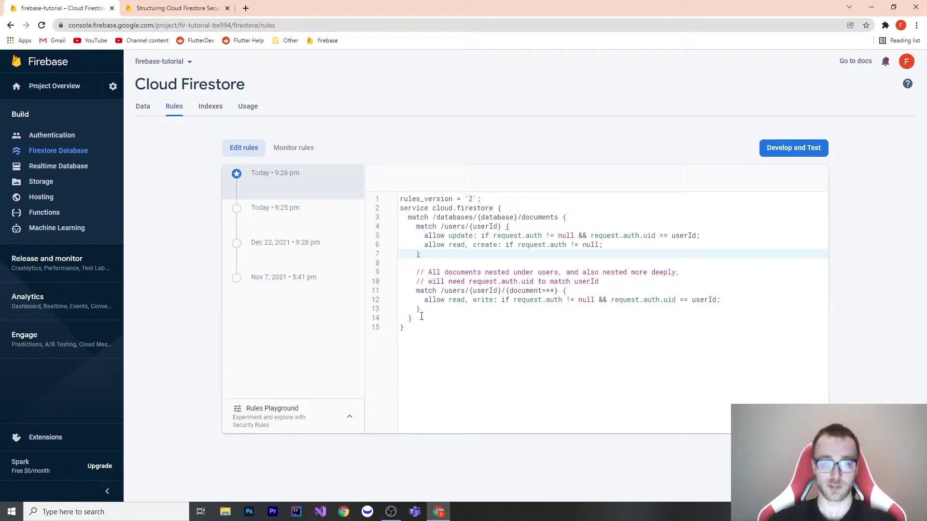
{"action": "left_click", "coordinate": [361, 223]}
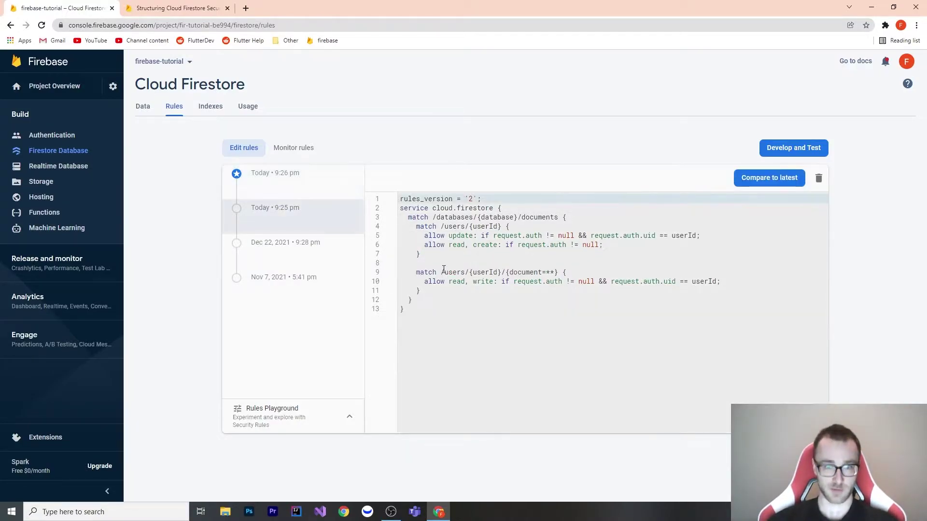
{"action": "left_click", "coordinate": [304, 176]}
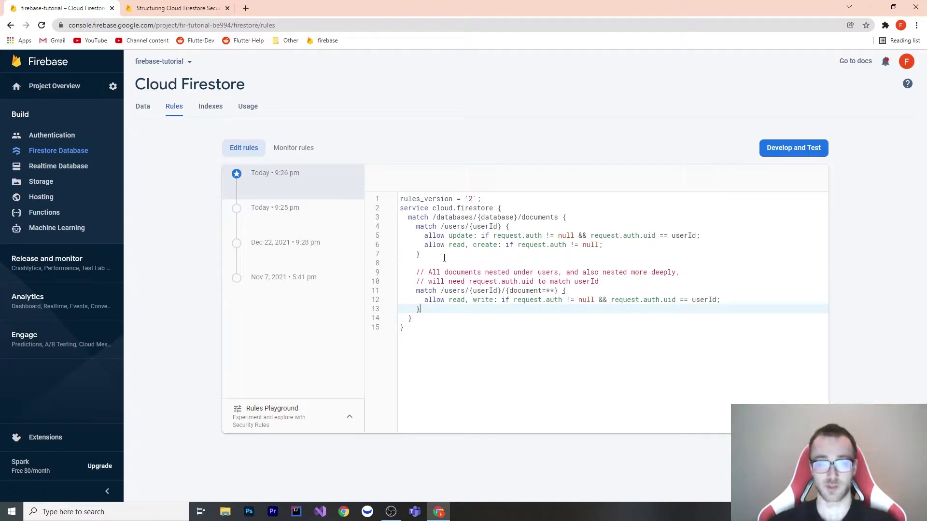
{"action": "left_click", "coordinate": [444, 257]}
{"action": "left_click", "coordinate": [518, 227]}
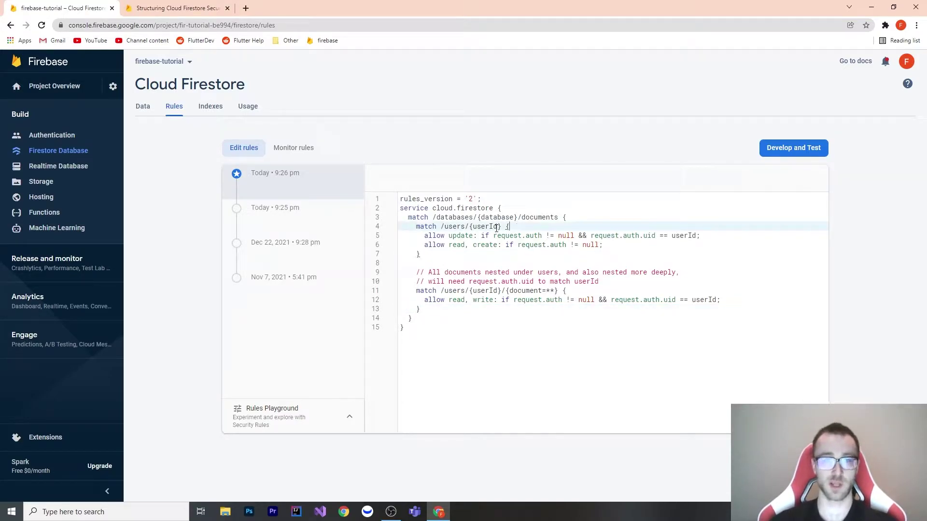
{"action": "left_click", "coordinate": [433, 308]}
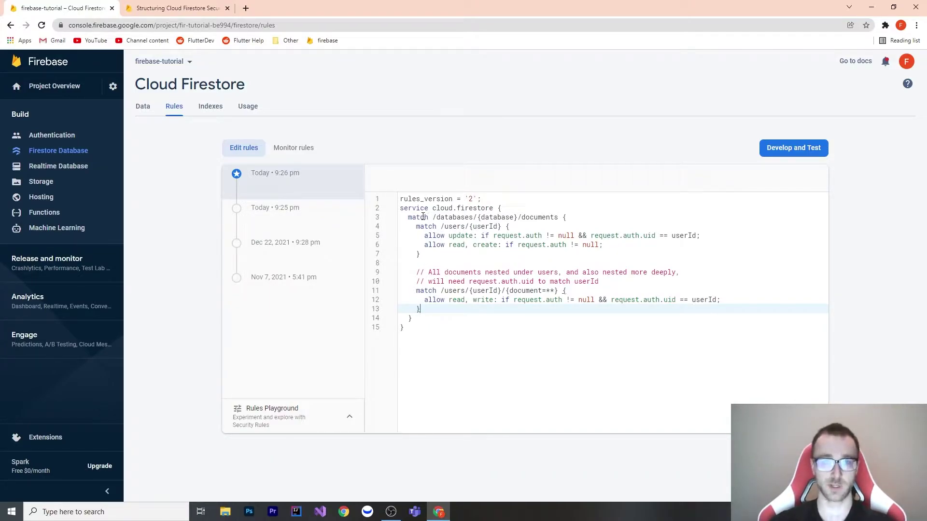
{"action": "left_click", "coordinate": [573, 218]}
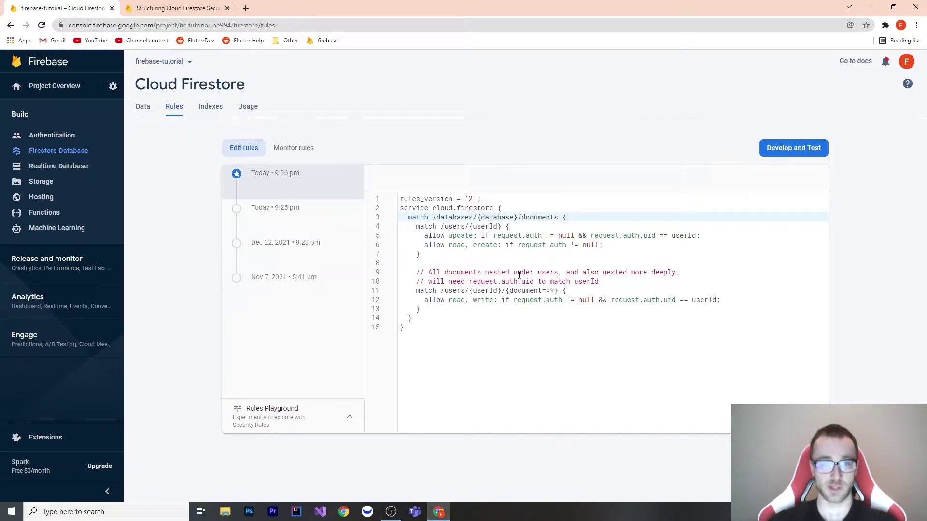
Highlight the match keyword and the /users/{userId} path on line 4
{"action": "double_click", "coordinate": [435, 228]}
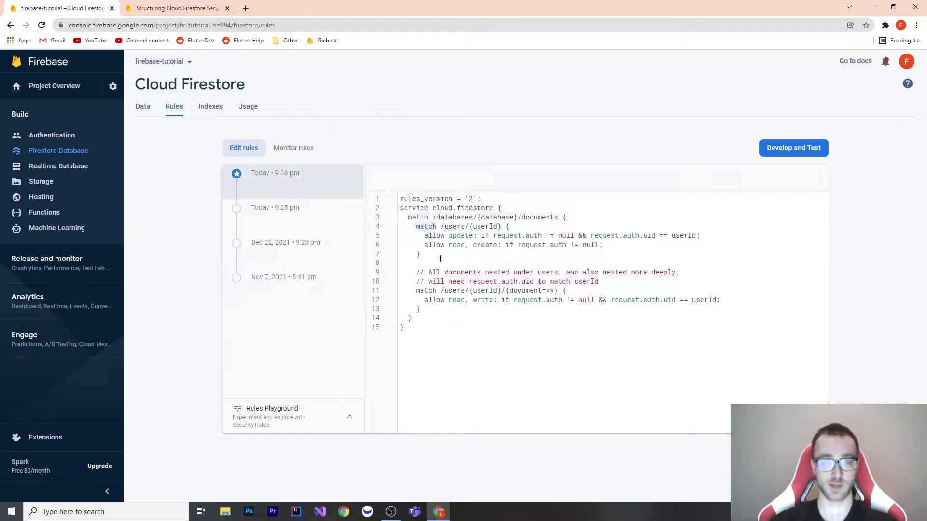
{"action": "double_click", "coordinate": [460, 227]}
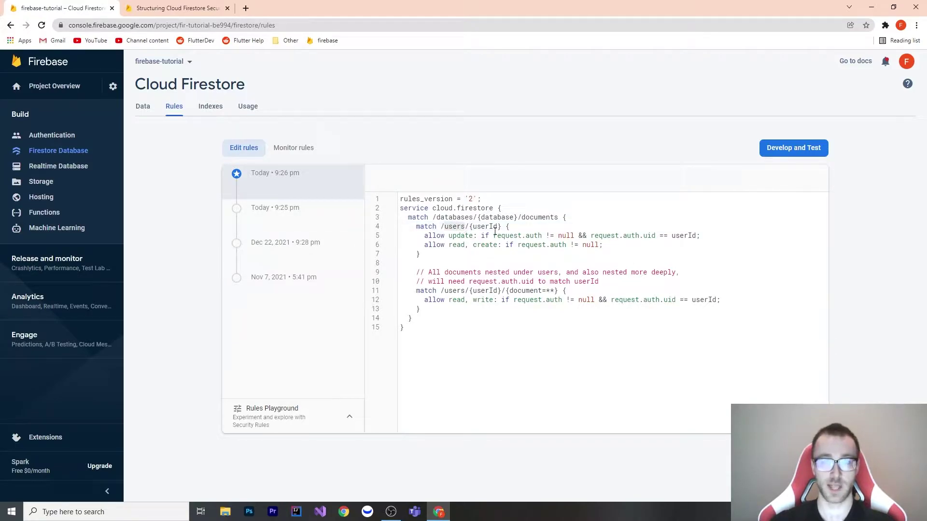
{"action": "left_click_drag", "start_coordinate": [500, 227], "coordinate": [471, 227]}
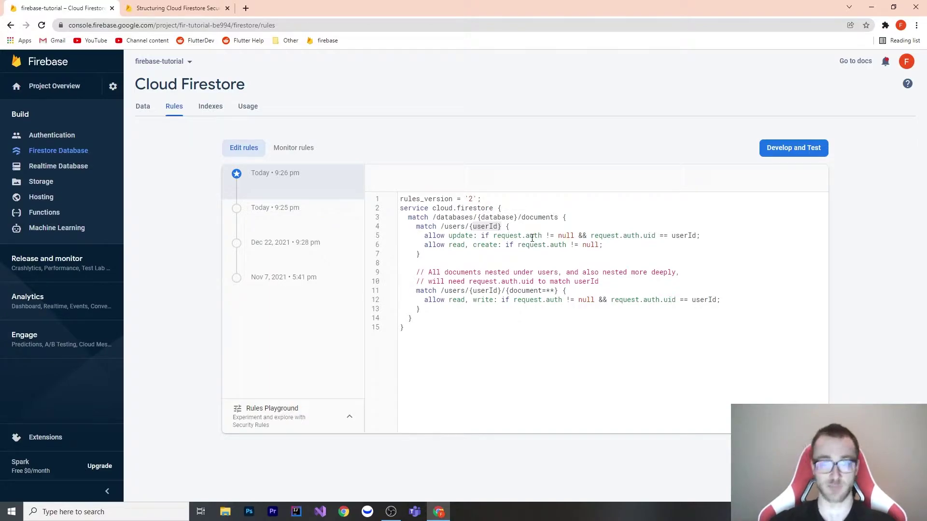
{"action": "left_click", "coordinate": [497, 227]}
{"action": "left_click_drag", "start_coordinate": [441, 227], "coordinate": [497, 228]}
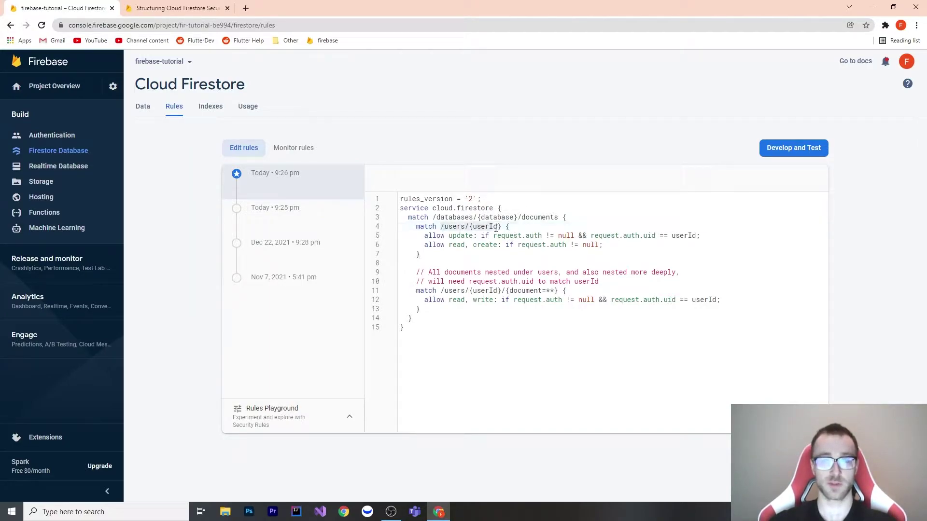
{"action": "left_click", "coordinate": [496, 227]}
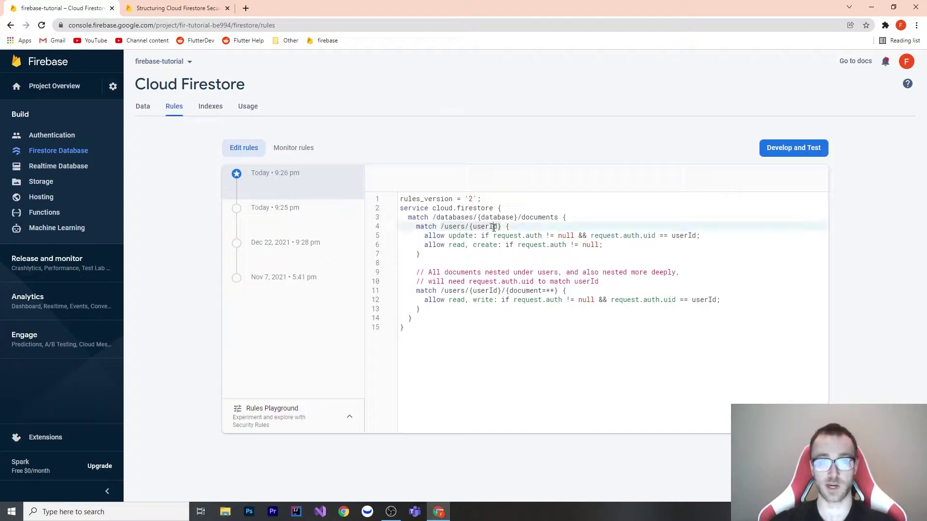
In the stored data view, highlight the first user document's ID
{"action": "left_click", "coordinate": [142, 108]}
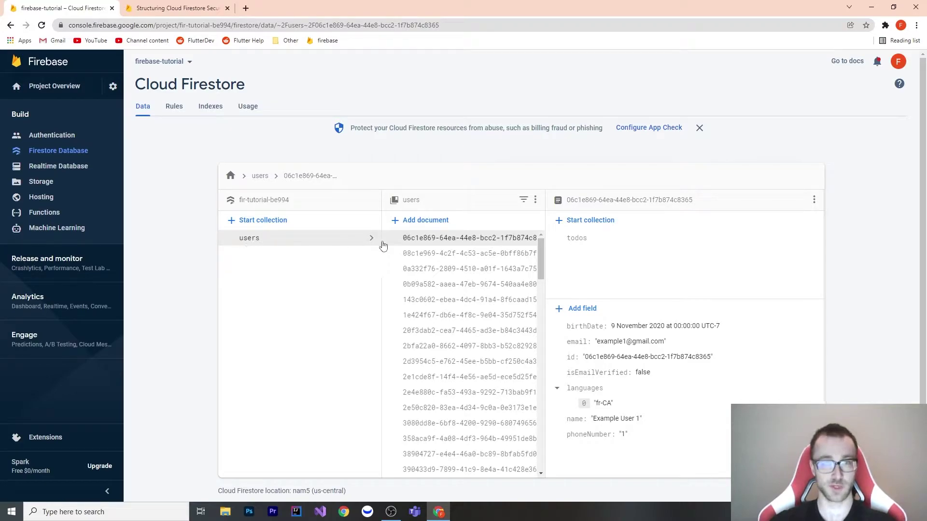
{"action": "left_click_drag", "start_coordinate": [404, 240], "coordinate": [519, 243]}
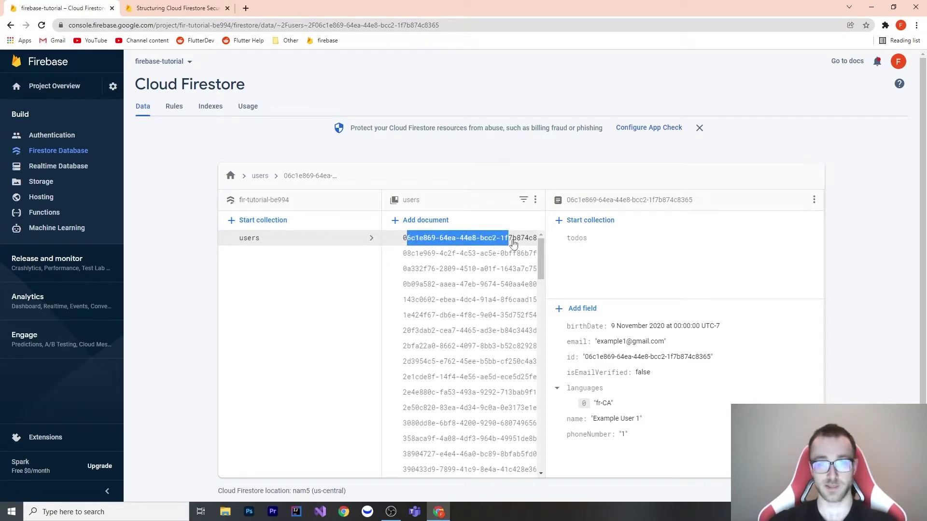
{"action": "left_click", "coordinate": [360, 261]}
{"action": "left_click_drag", "start_coordinate": [404, 240], "coordinate": [519, 242]}
{"action": "left_click", "coordinate": [365, 258]}
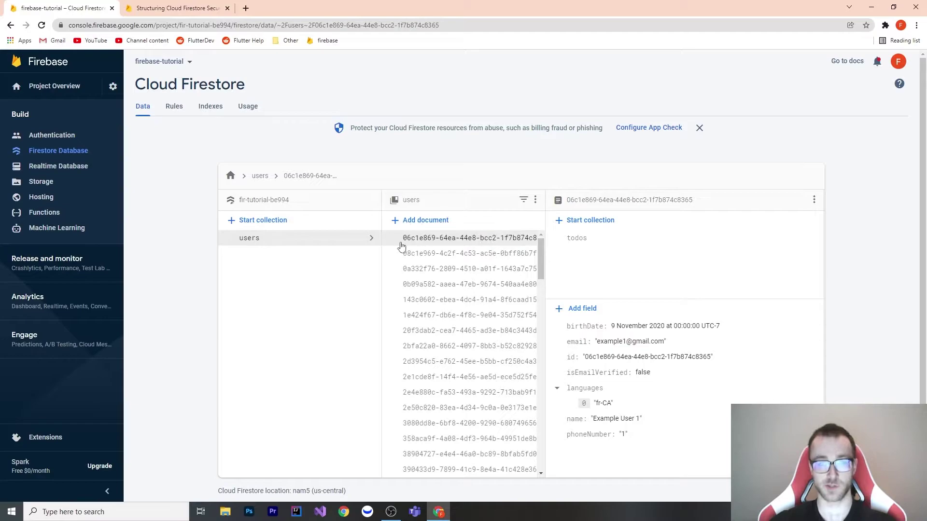
{"action": "left_click_drag", "start_coordinate": [407, 241], "coordinate": [516, 244]}
{"action": "left_click_drag", "start_coordinate": [403, 242], "coordinate": [526, 244]}
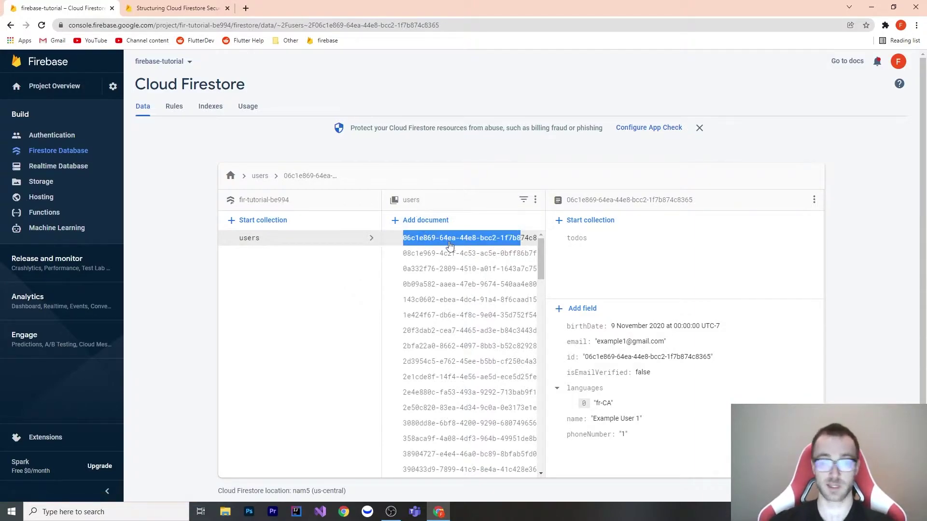
{"action": "left_click", "coordinate": [383, 258]}
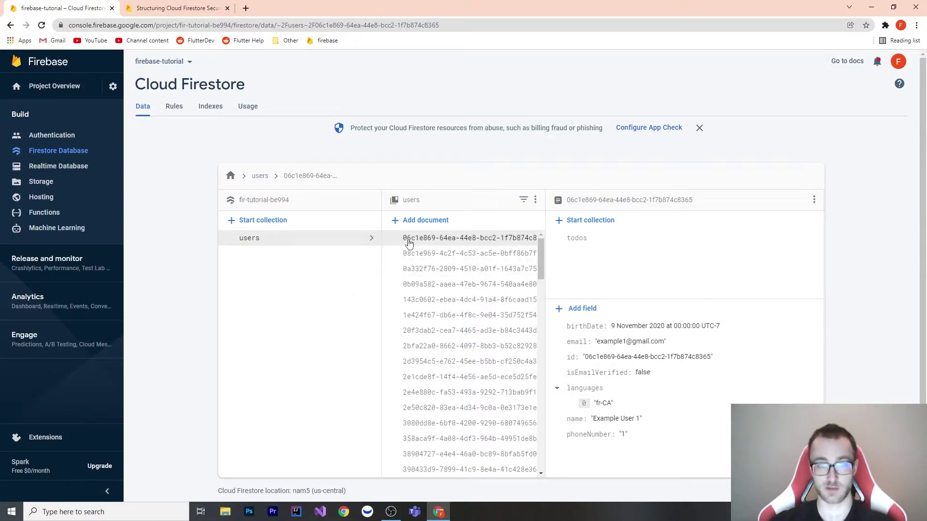
{"action": "left_click_drag", "start_coordinate": [403, 239], "coordinate": [486, 245]}
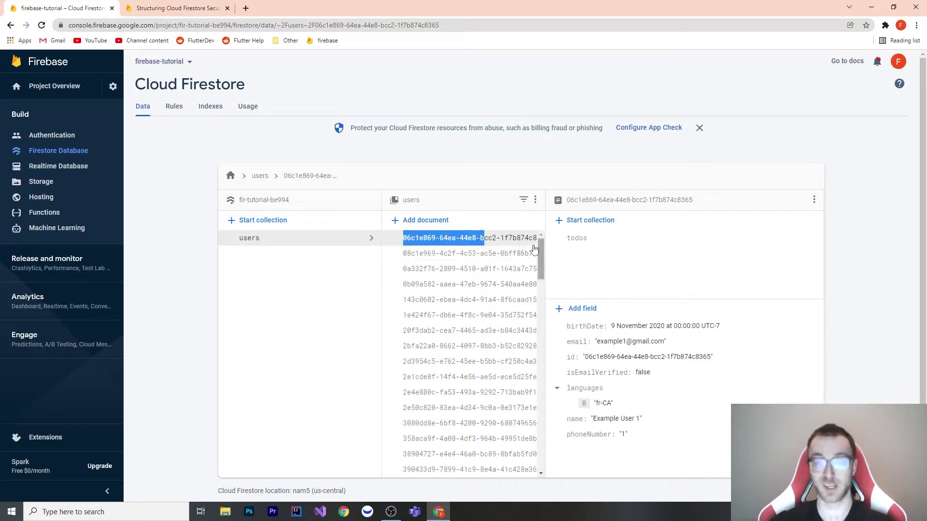
{"action": "left_click_drag", "start_coordinate": [403, 239], "coordinate": [511, 241]}
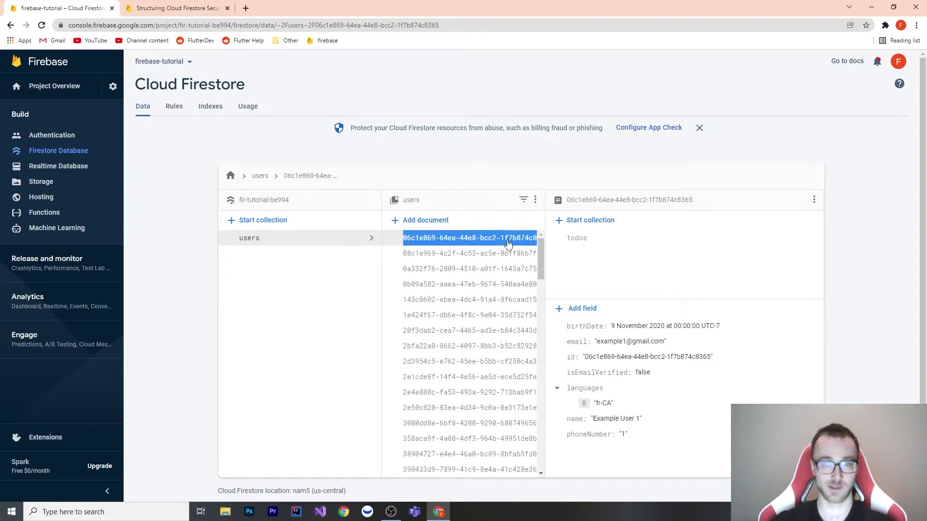
Inspect the first user's todos subcollection, then go back up to the users collection
{"action": "left_click", "coordinate": [577, 239]}
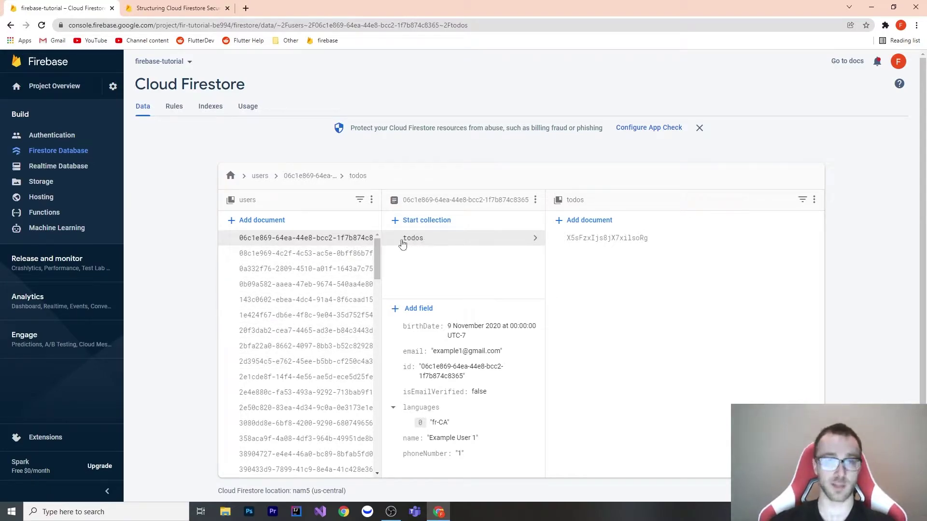
{"action": "left_click_drag", "start_coordinate": [402, 239], "coordinate": [430, 240]}
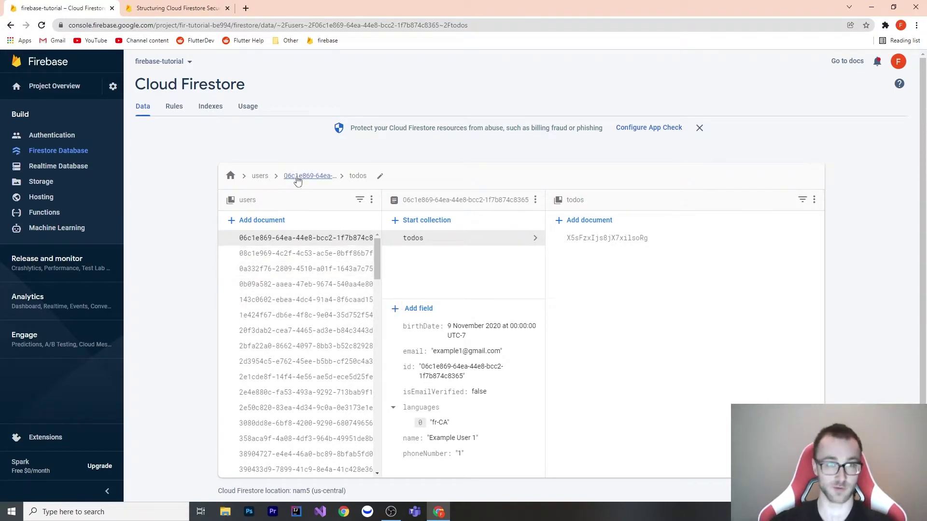
{"action": "left_click", "coordinate": [261, 177]}
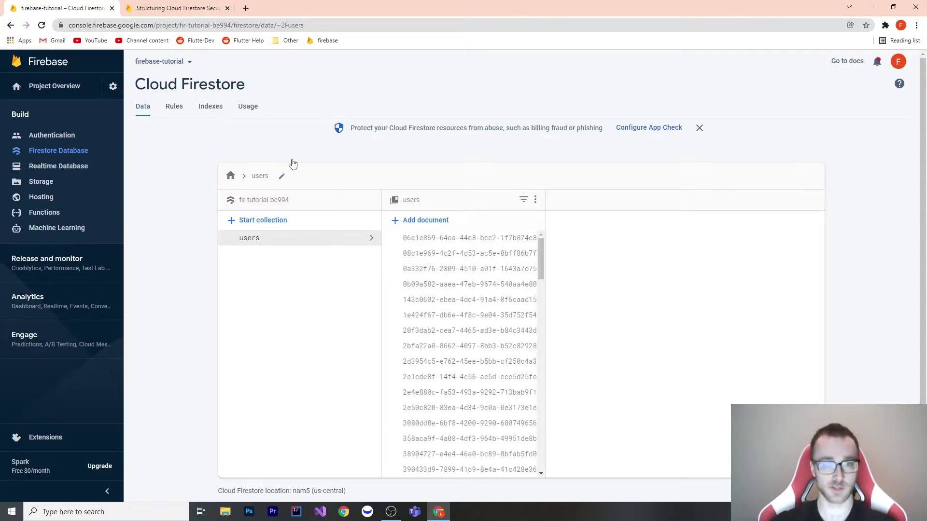
Back in the rules, highlight /users/ and {userId} on line 4, then view the Structuring Security Rules docs
{"action": "left_click", "coordinate": [175, 108]}
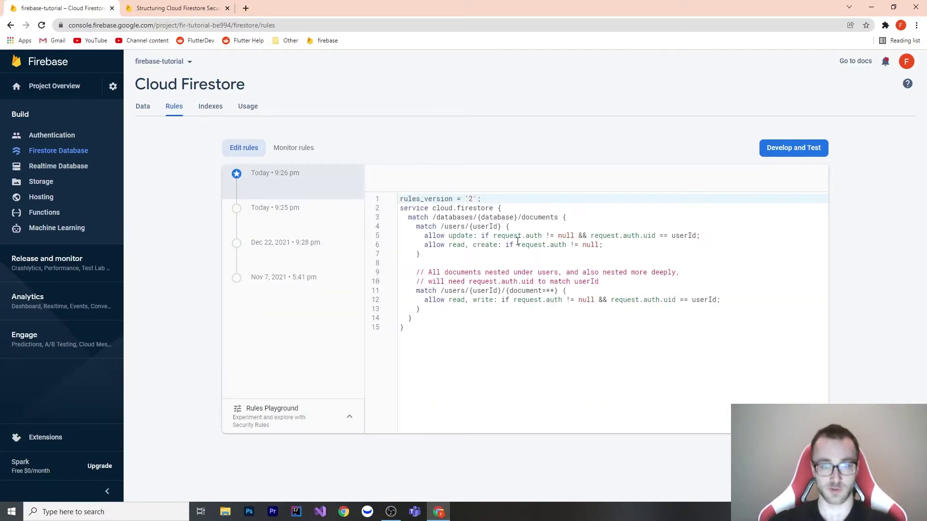
{"action": "left_click_drag", "start_coordinate": [440, 228], "coordinate": [469, 229]}
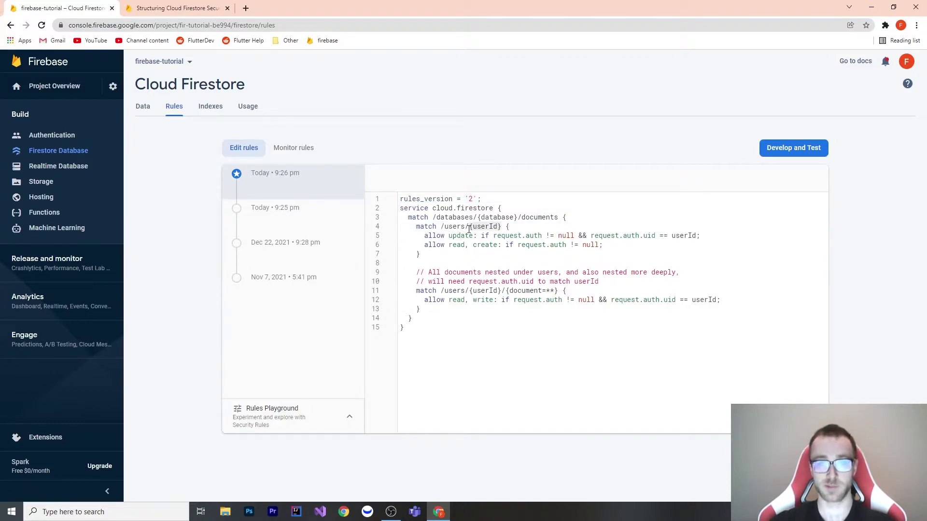
{"action": "left_click", "coordinate": [494, 254]}
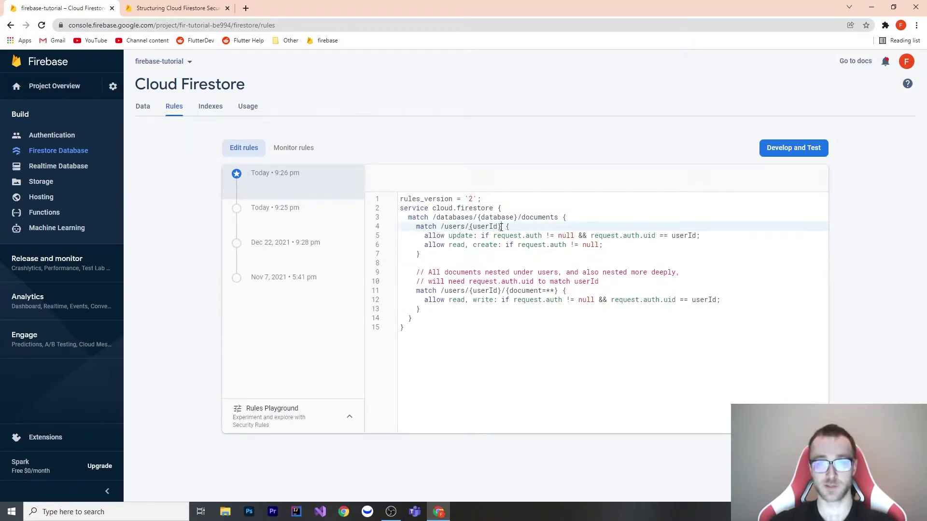
{"action": "left_click_drag", "start_coordinate": [501, 227], "coordinate": [476, 230]}
{"action": "double_click", "coordinate": [477, 229]}
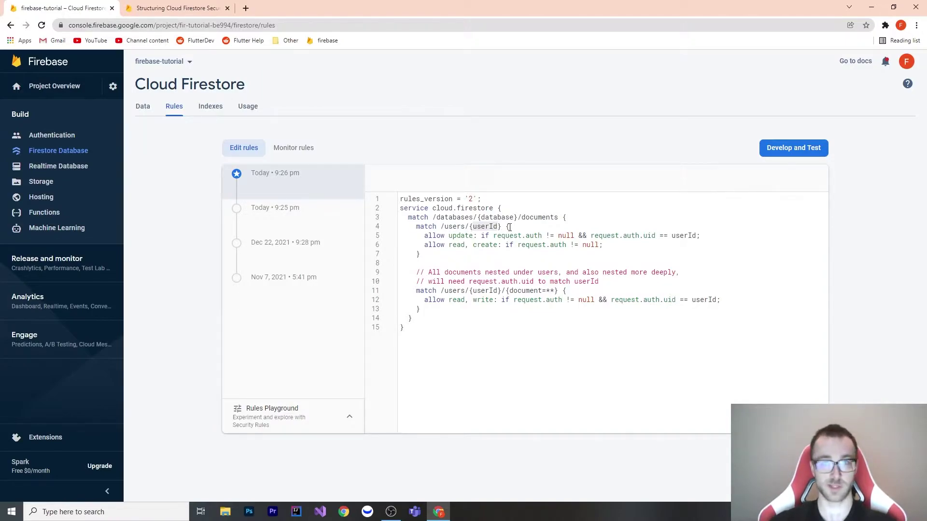
{"action": "left_click", "coordinate": [157, 9]}
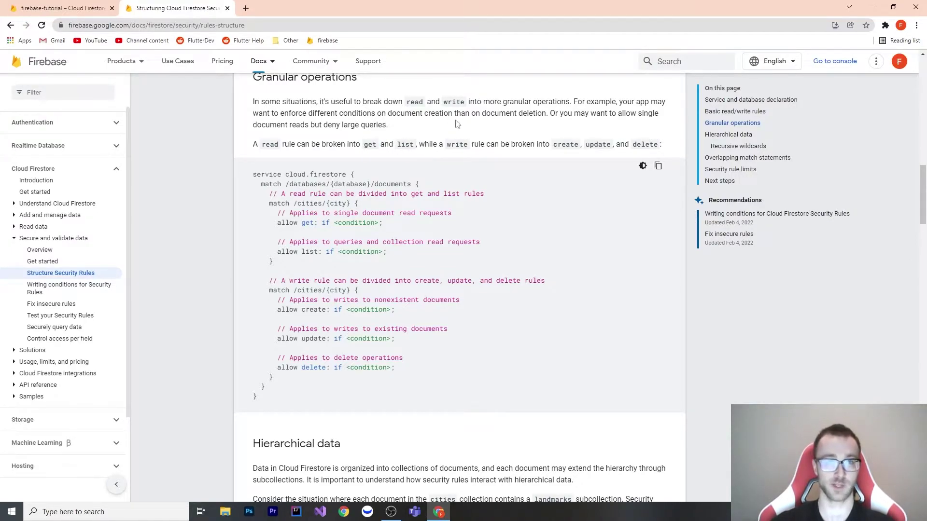
In Granular operations, highlight write and its create, update and delete subdivisions
{"action": "double_click", "coordinate": [445, 101]}
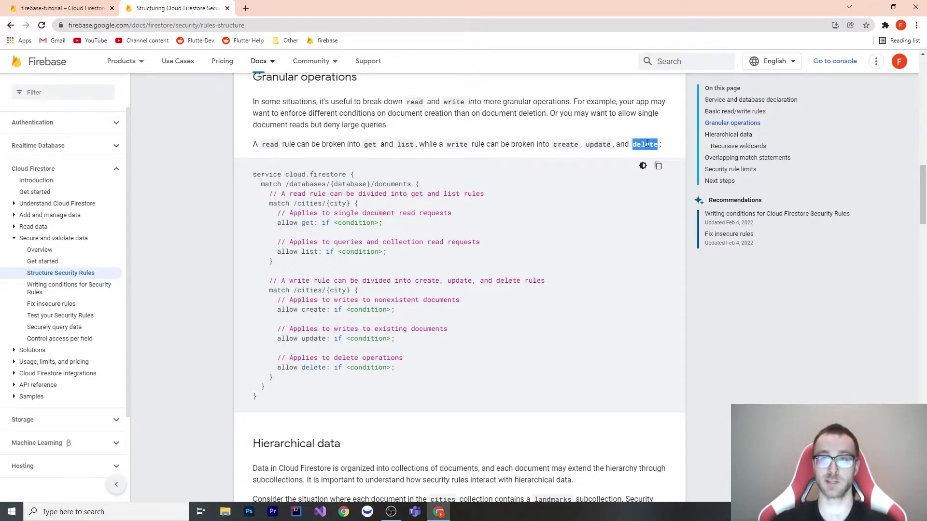
{"action": "mouse_move", "coordinate": [665, 147]}
{"action": "left_mouse_down"}
{"action": "mouse_move", "coordinate": [554, 144]}
{"action": "mouse_move", "coordinate": [625, 145]}
{"action": "left_mouse_up"}
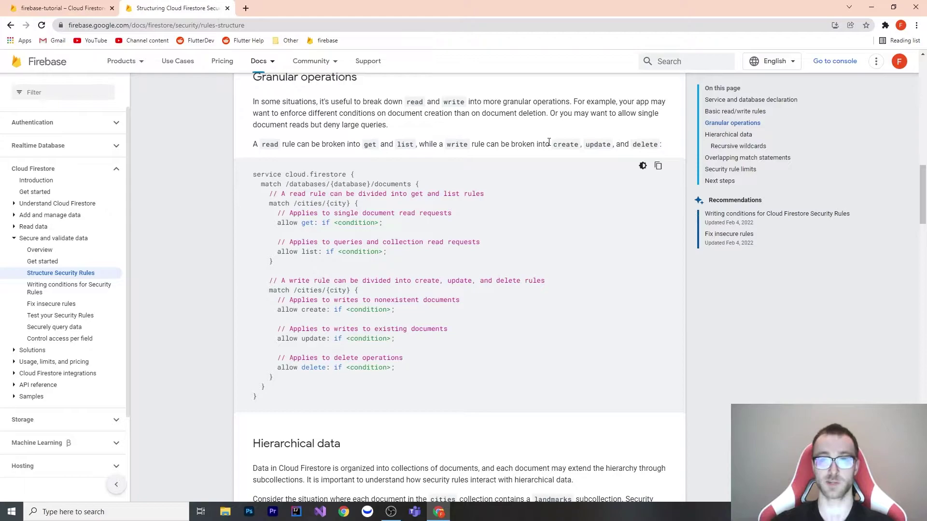
{"action": "left_click", "coordinate": [635, 146]}
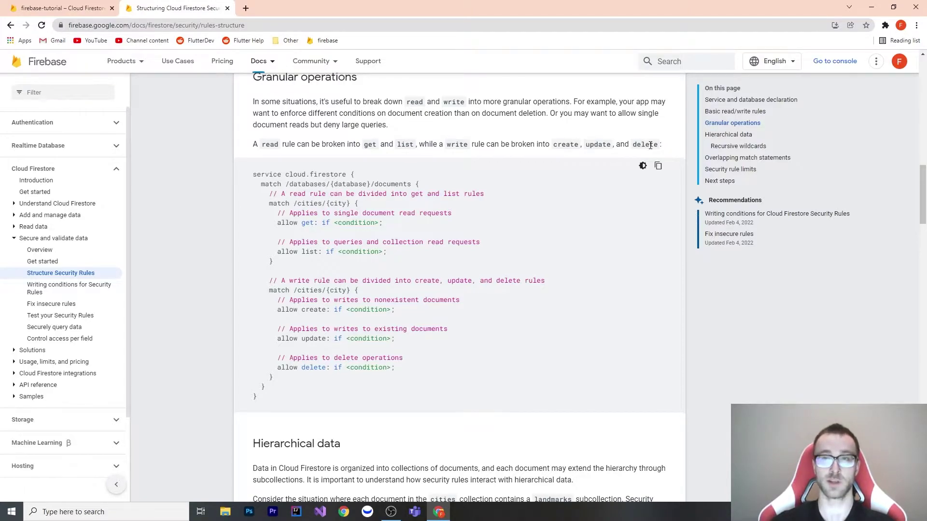
{"action": "left_click_drag", "start_coordinate": [632, 145], "coordinate": [659, 149]}
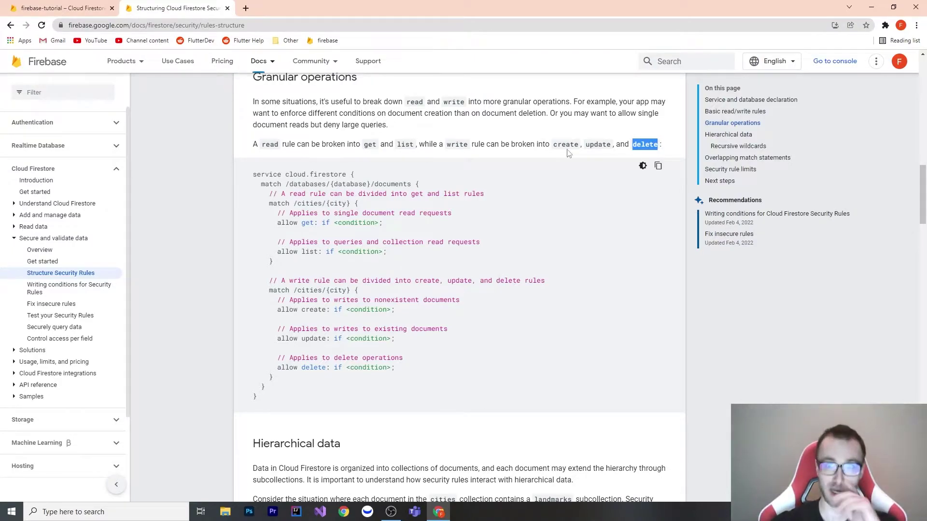
{"action": "left_click_drag", "start_coordinate": [585, 144], "coordinate": [610, 146]}
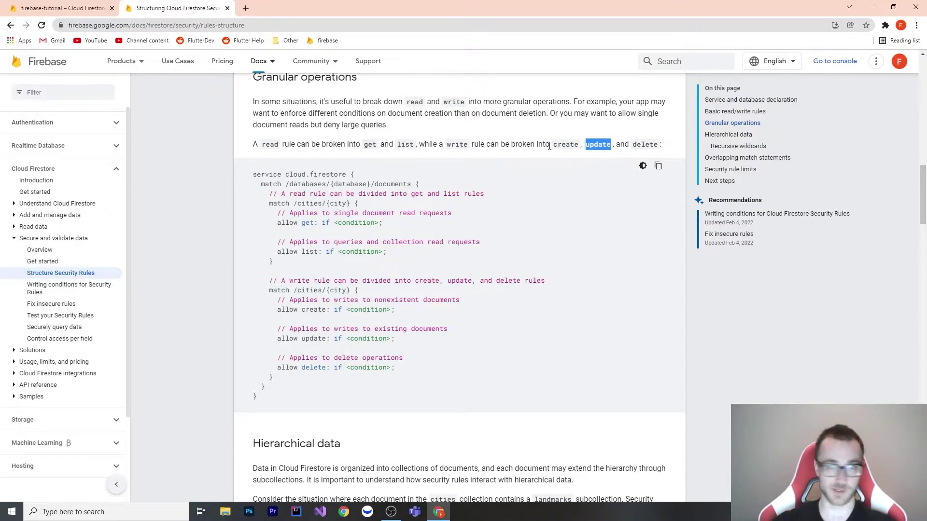
Back in the console rules, highlight the users/{userId} match statement on line 4
{"action": "left_click", "coordinate": [50, 7]}
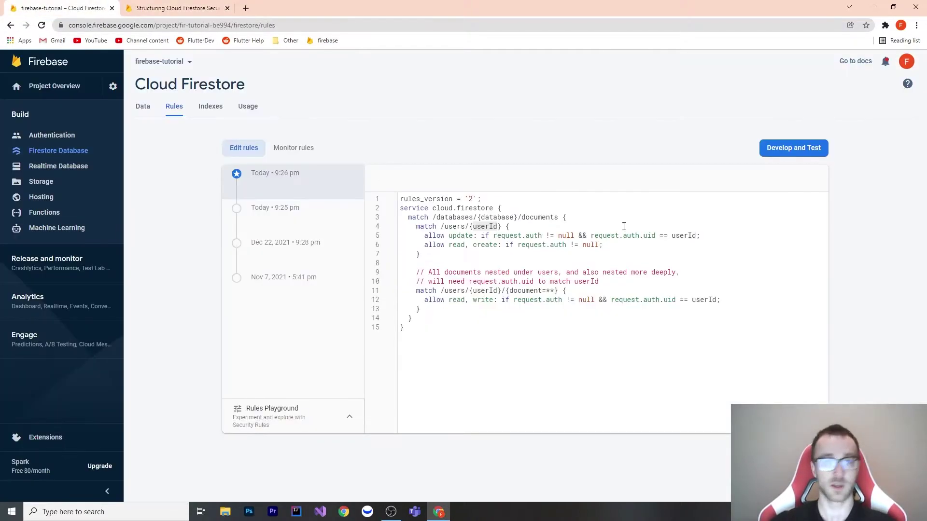
{"action": "left_click", "coordinate": [472, 246]}
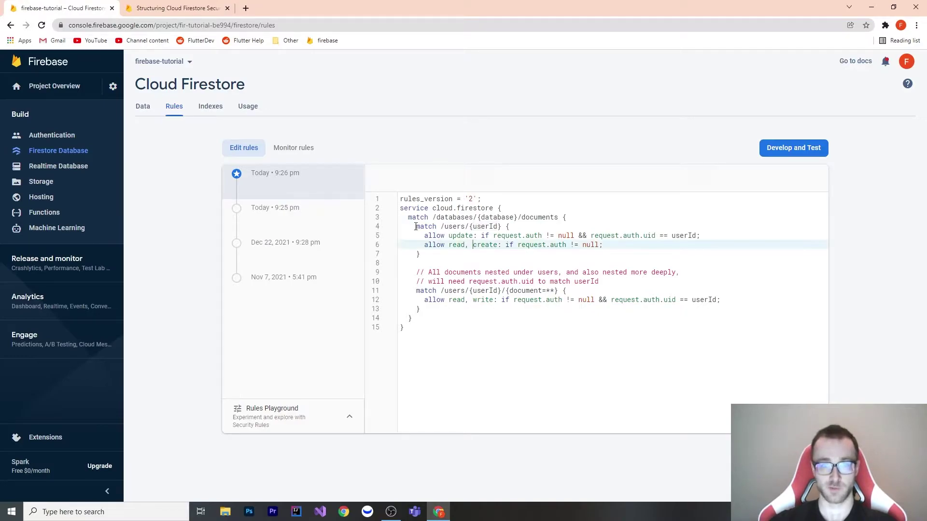
{"action": "left_click_drag", "start_coordinate": [415, 227], "coordinate": [501, 227]}
{"action": "left_click", "coordinate": [469, 254]}
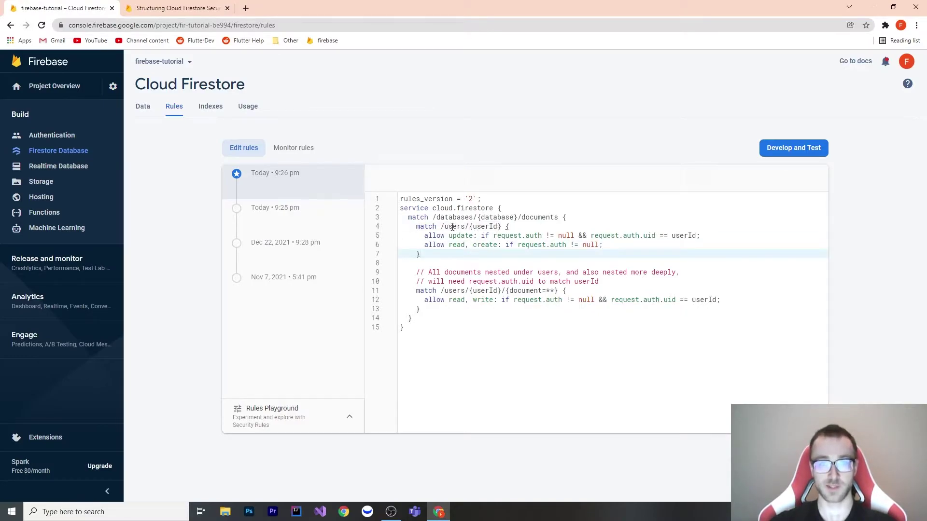
{"action": "left_click_drag", "start_coordinate": [443, 226], "coordinate": [501, 227]}
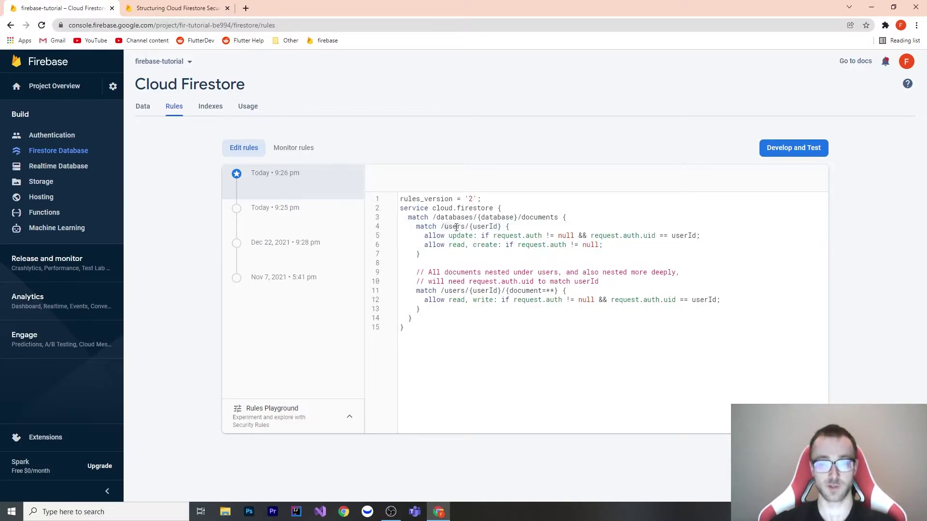
{"action": "left_click", "coordinate": [423, 236]}
Highlight the allow update rule on line 5 and the read and create permissions
{"action": "double_click", "coordinate": [462, 237]}
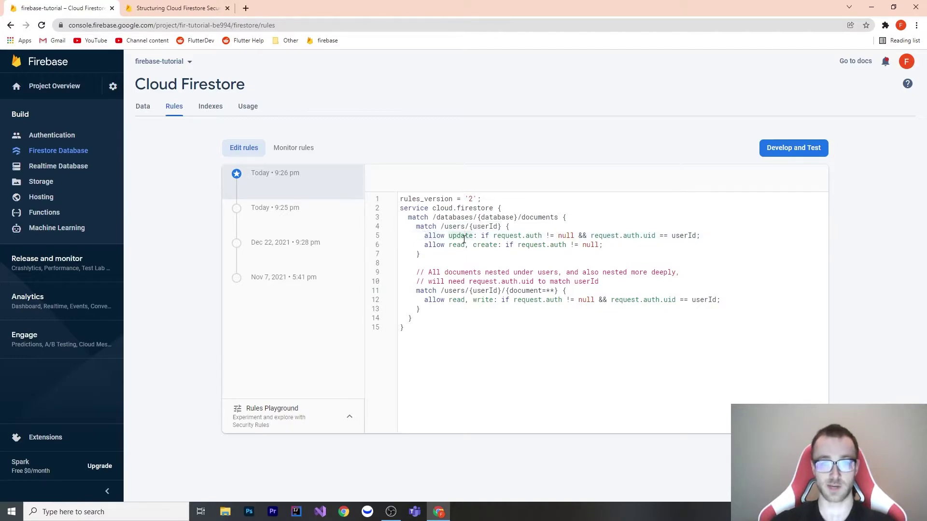
{"action": "left_click", "coordinate": [450, 254]}
{"action": "double_click", "coordinate": [435, 237]}
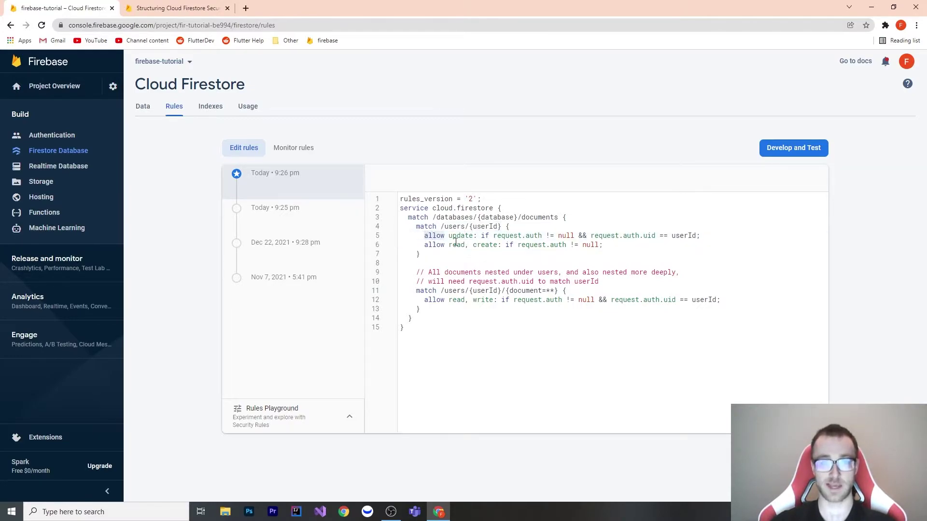
{"action": "left_click_drag", "start_coordinate": [452, 247], "coordinate": [496, 247]}
{"action": "left_click", "coordinate": [475, 237]}
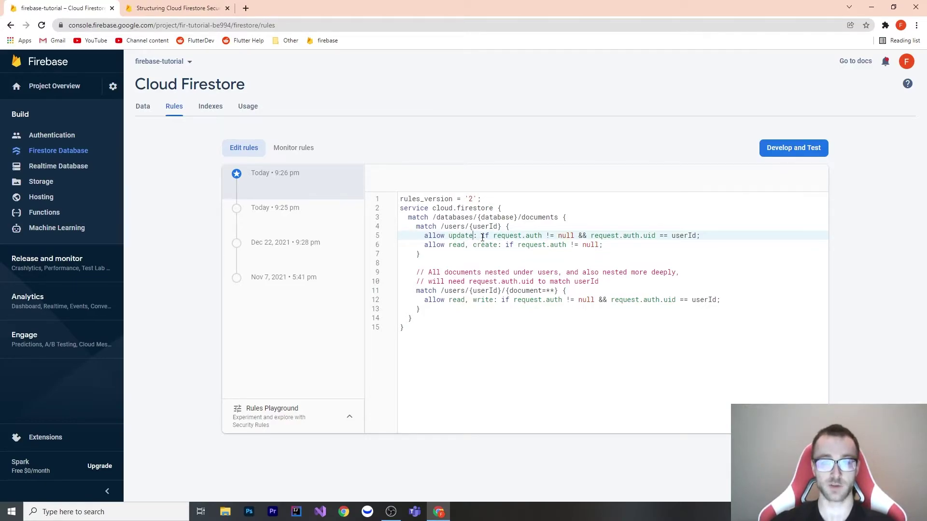
{"action": "double_click", "coordinate": [486, 237]}
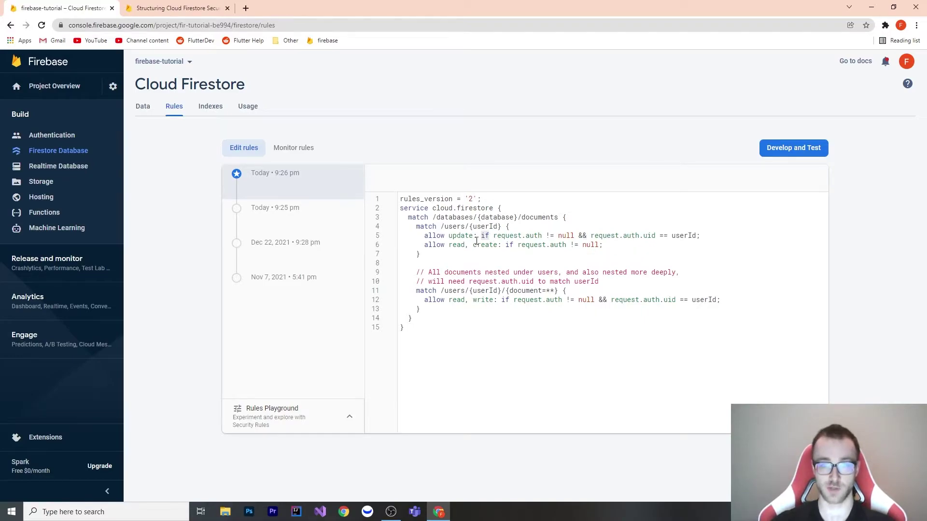
Highlight the users match block (lines 4–7), then both user rule blocks (lines 4–13)
{"action": "left_click_drag", "start_coordinate": [448, 252], "coordinate": [368, 232]}
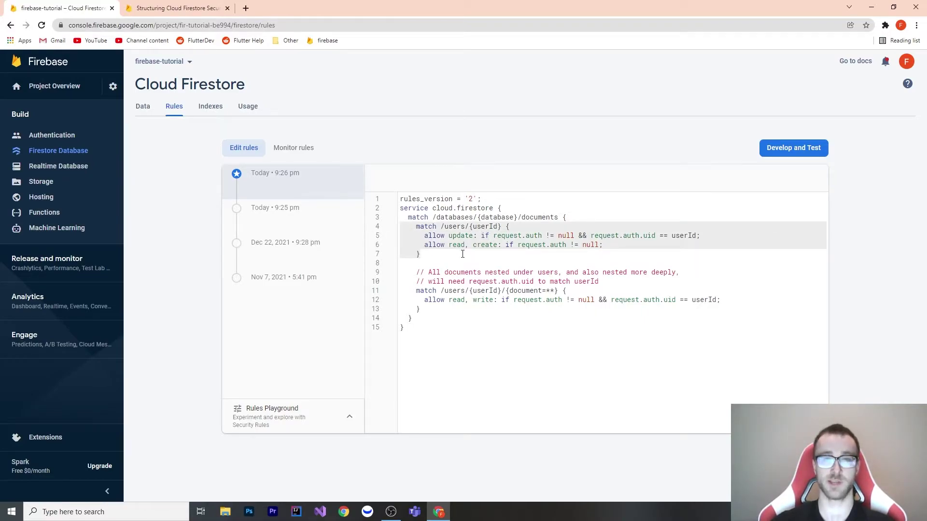
{"action": "left_click", "coordinate": [691, 257]}
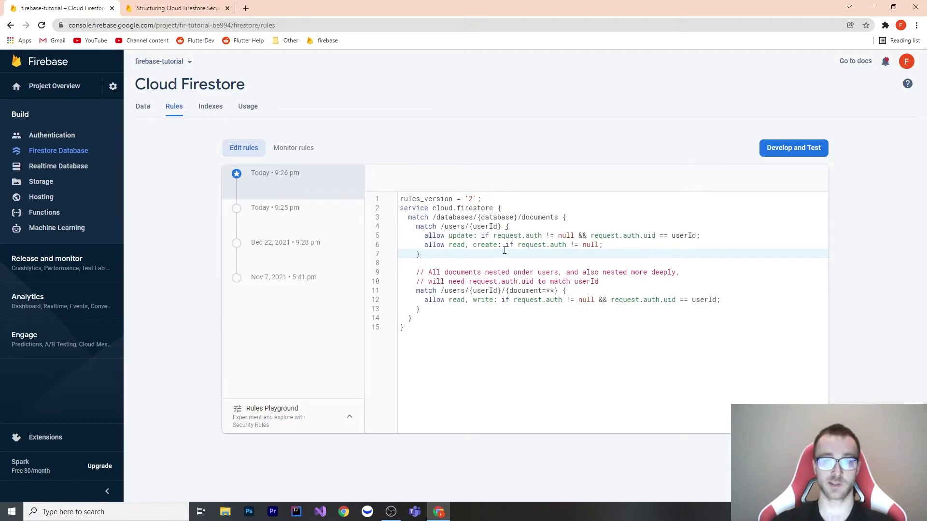
{"action": "left_click_drag", "start_coordinate": [438, 306], "coordinate": [415, 229]}
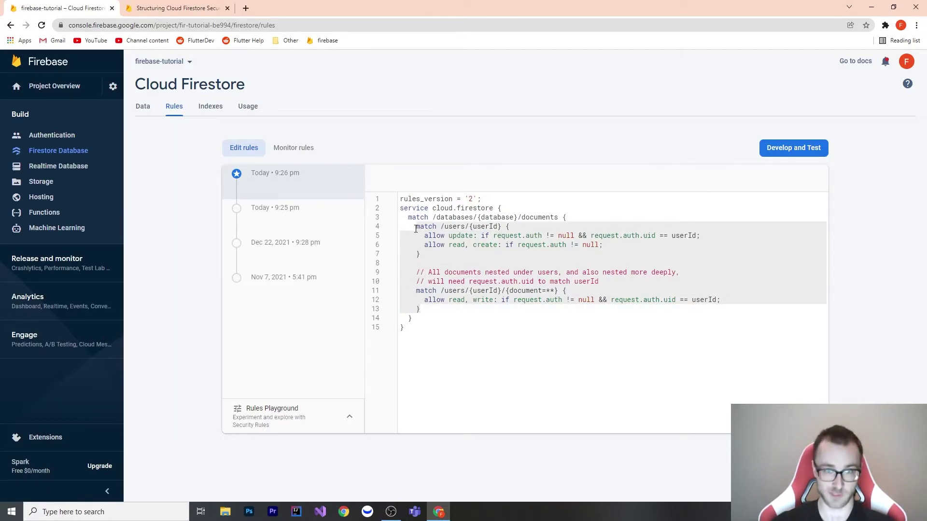
{"action": "left_click", "coordinate": [416, 263]}
Highlight the update condition comparing request.auth.uid with the userId wildcard
{"action": "left_click", "coordinate": [458, 236]}
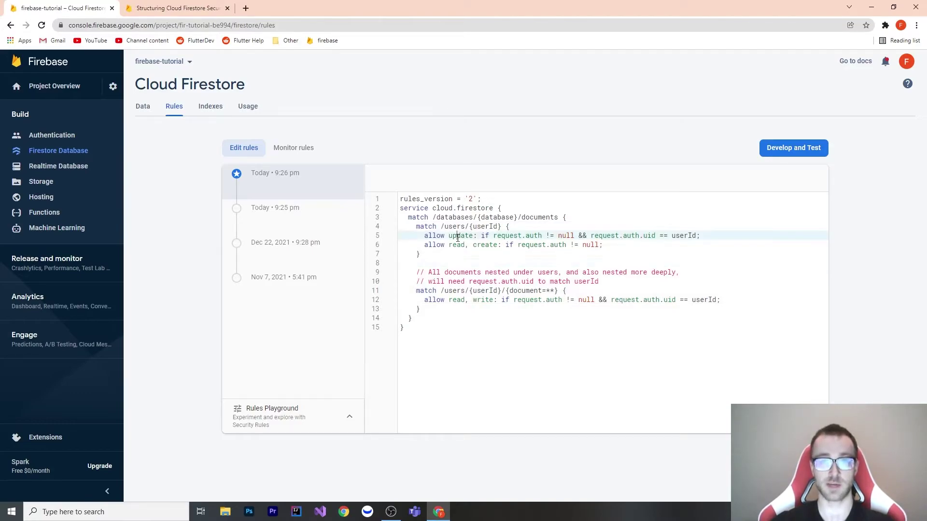
{"action": "double_click", "coordinate": [457, 235]}
{"action": "left_click_drag", "start_coordinate": [494, 236], "coordinate": [639, 236]}
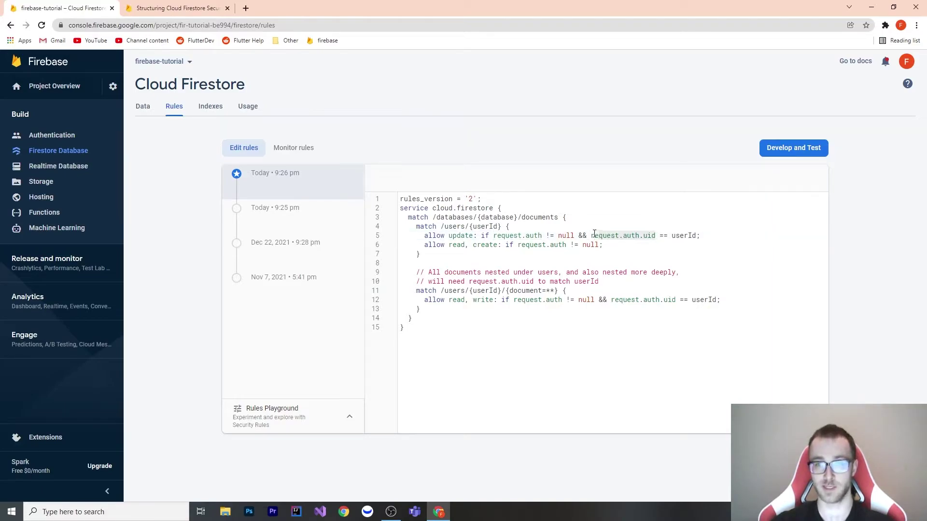
{"action": "double_click", "coordinate": [686, 235]}
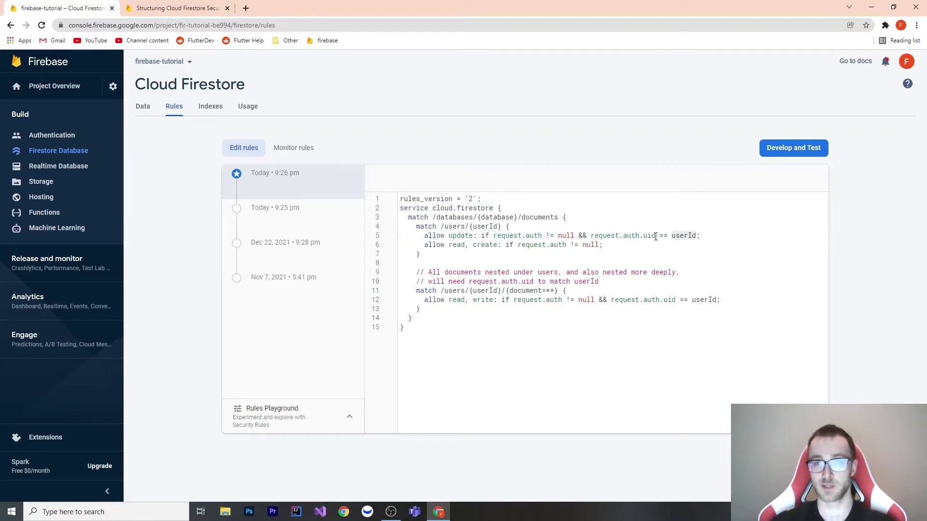
{"action": "left_click_drag", "start_coordinate": [655, 235], "coordinate": [591, 235]}
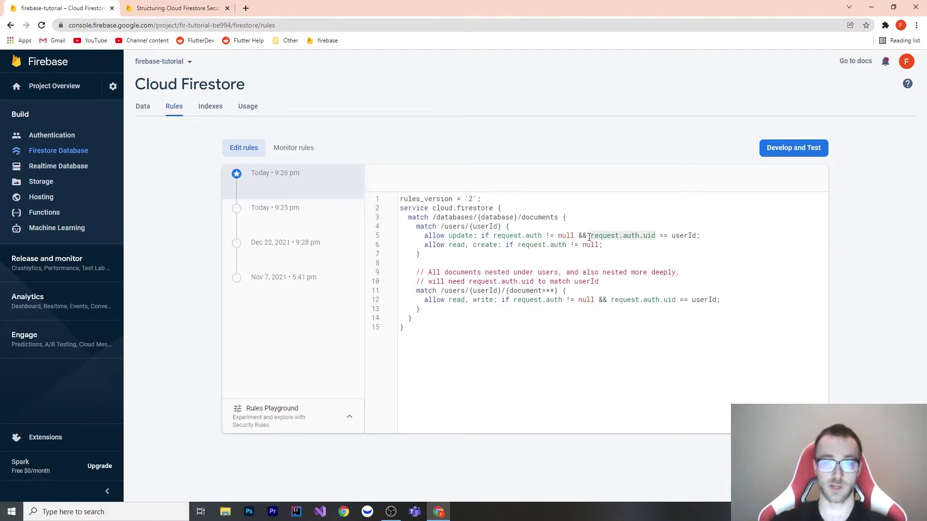
{"action": "double_click", "coordinate": [491, 226]}
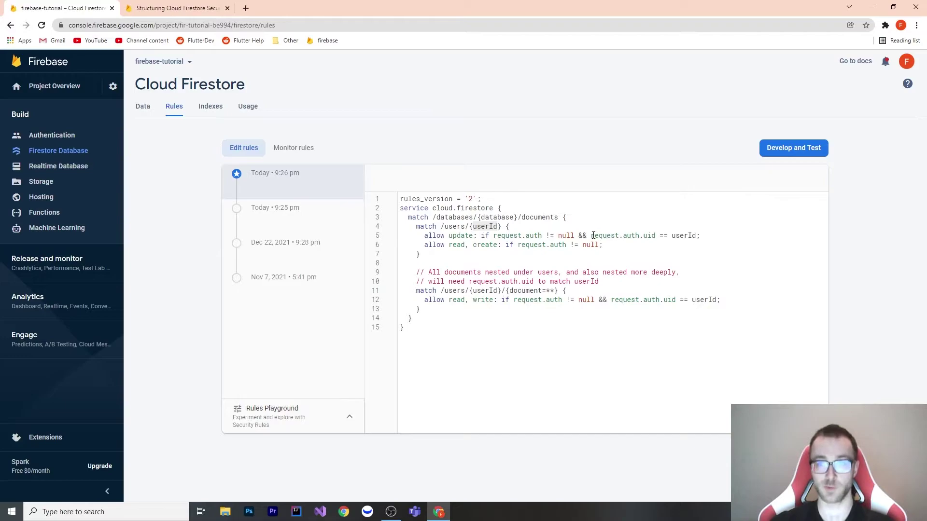
{"action": "left_click_drag", "start_coordinate": [590, 236], "coordinate": [698, 235]}
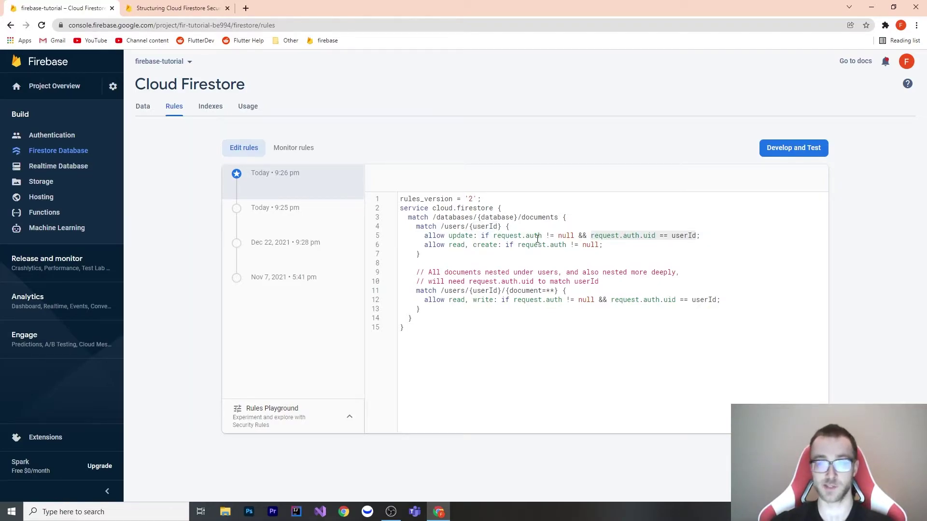
{"action": "left_click_drag", "start_coordinate": [422, 236], "coordinate": [705, 236]}
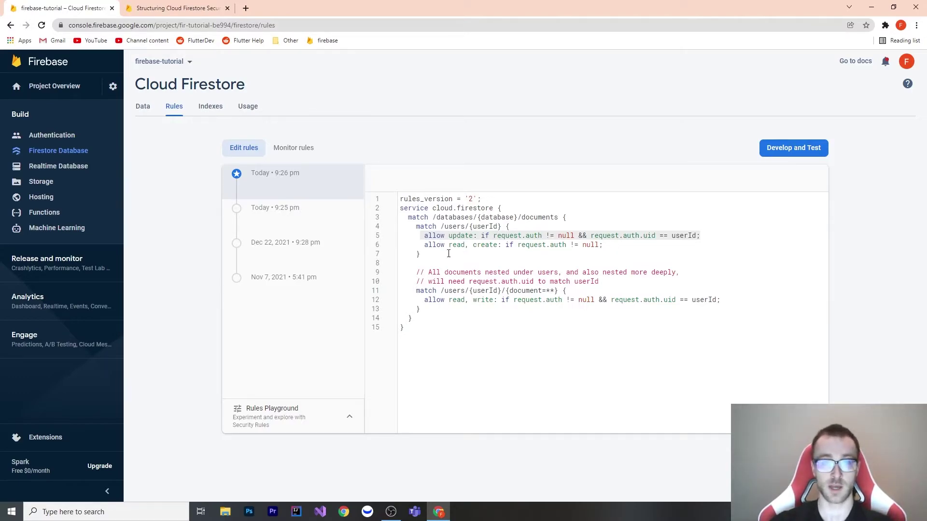
{"action": "left_click", "coordinate": [523, 246]}
{"action": "left_click_drag", "start_coordinate": [419, 247], "coordinate": [468, 246]}
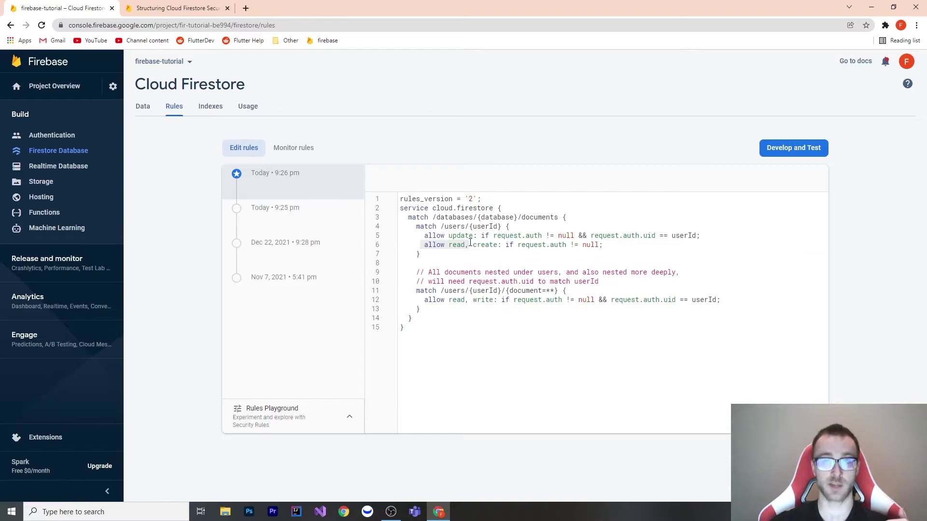
{"action": "double_click", "coordinate": [490, 247]}
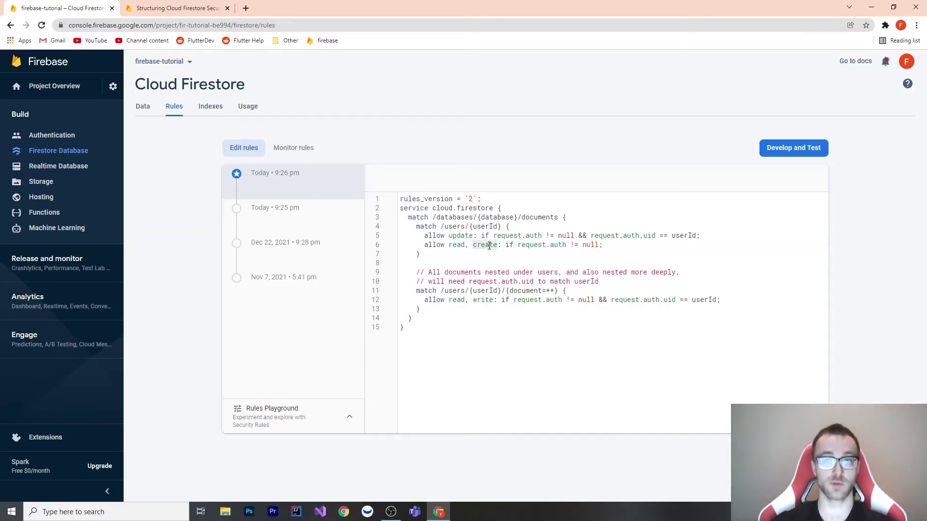
{"action": "left_click_drag", "start_coordinate": [609, 246], "coordinate": [425, 246]}
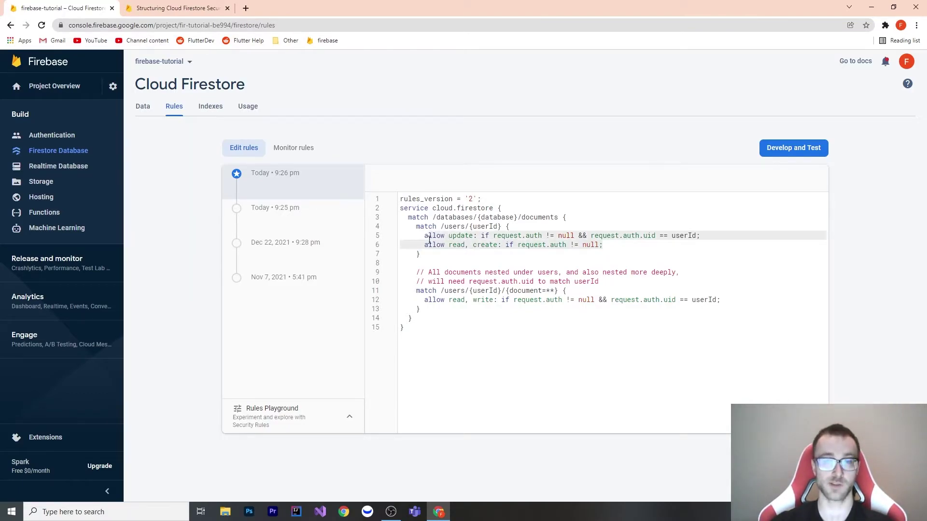
{"action": "left_click_drag", "start_coordinate": [603, 244], "coordinate": [432, 244]}
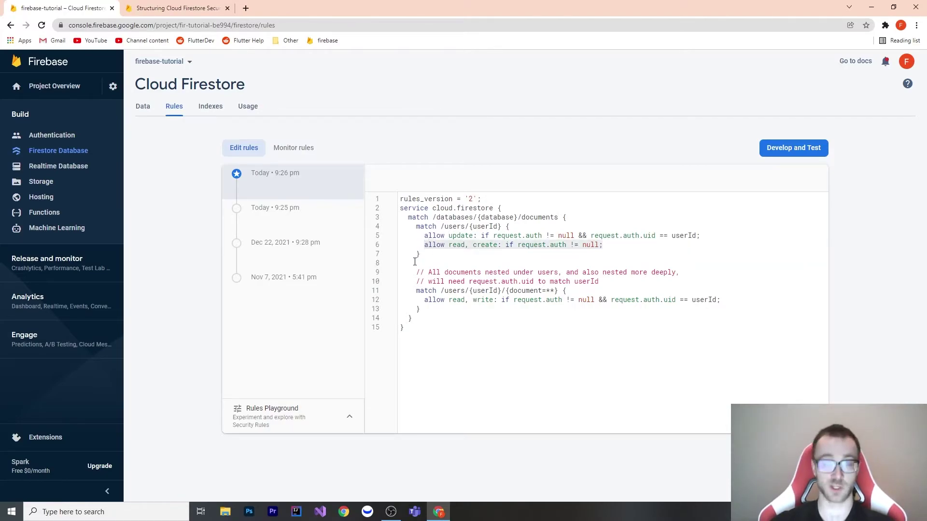
{"action": "left_click", "coordinate": [469, 254]}
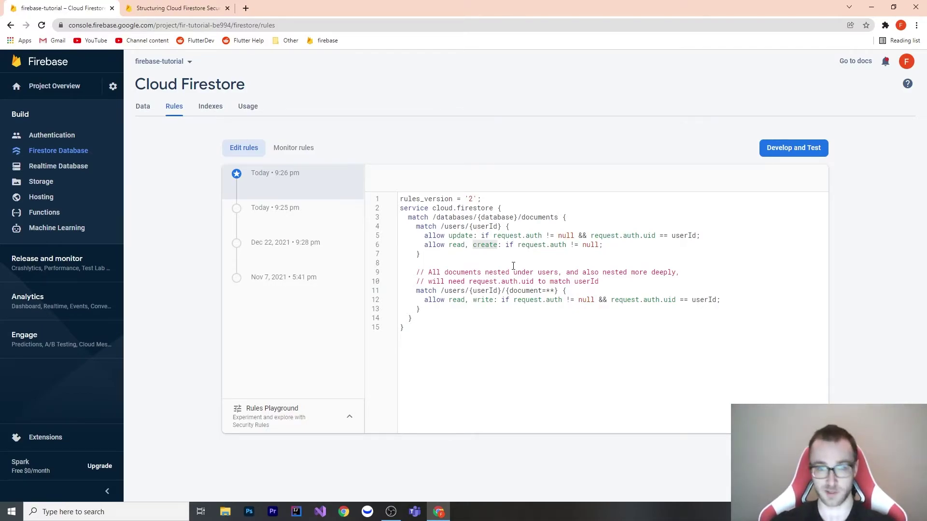
{"action": "key", "text": "Down"}
{"action": "left_click", "coordinate": [479, 245]}
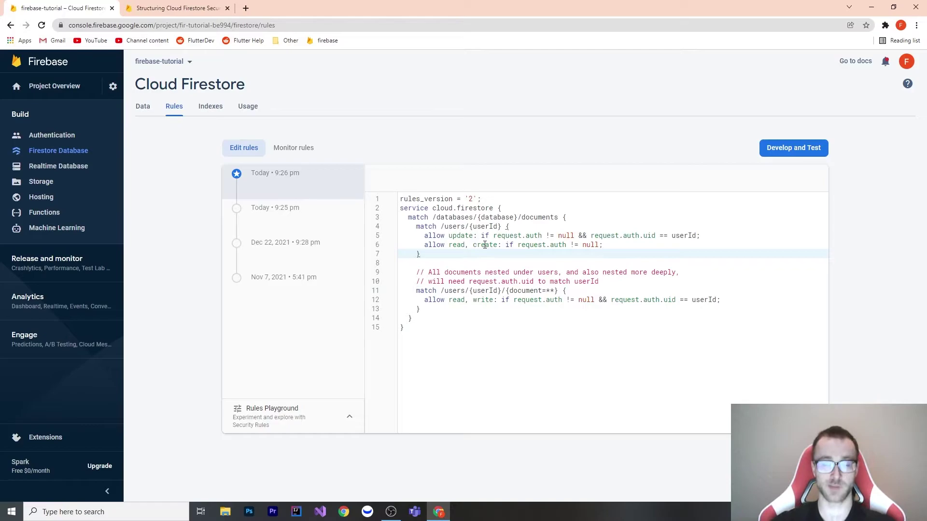
{"action": "double_click", "coordinate": [480, 245]}
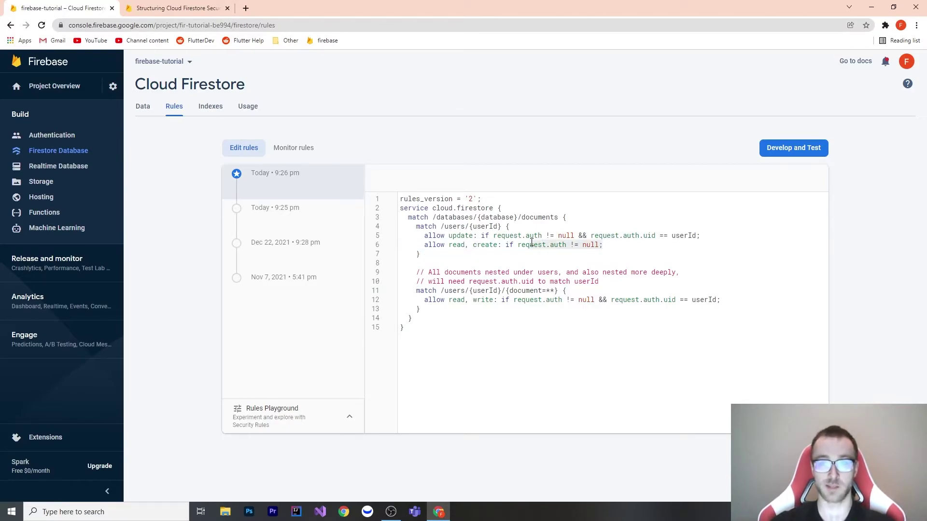
{"action": "mouse_move", "coordinate": [611, 247]}
{"action": "left_mouse_down"}
{"action": "mouse_move", "coordinate": [516, 245]}
{"action": "mouse_move", "coordinate": [606, 256]}
{"action": "left_mouse_up"}
{"action": "left_click", "coordinate": [491, 245]}
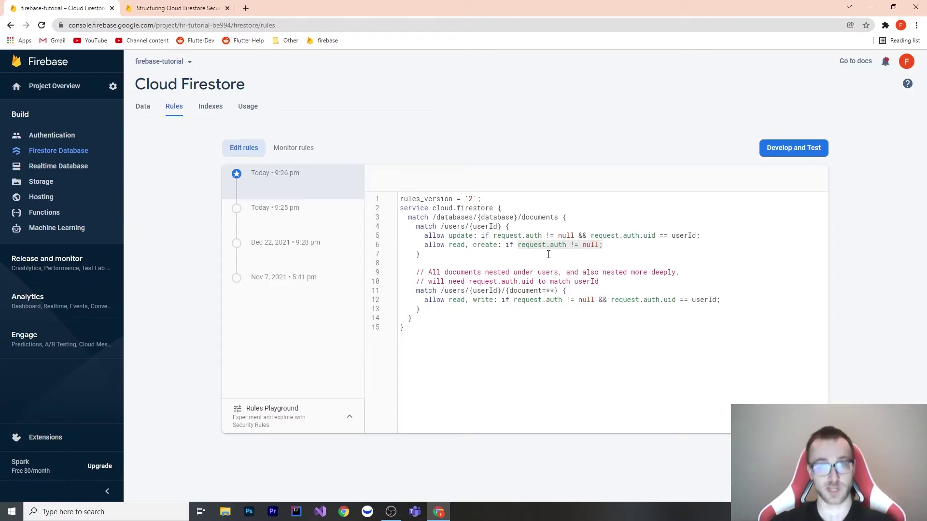
{"action": "left_click", "coordinate": [490, 230]}
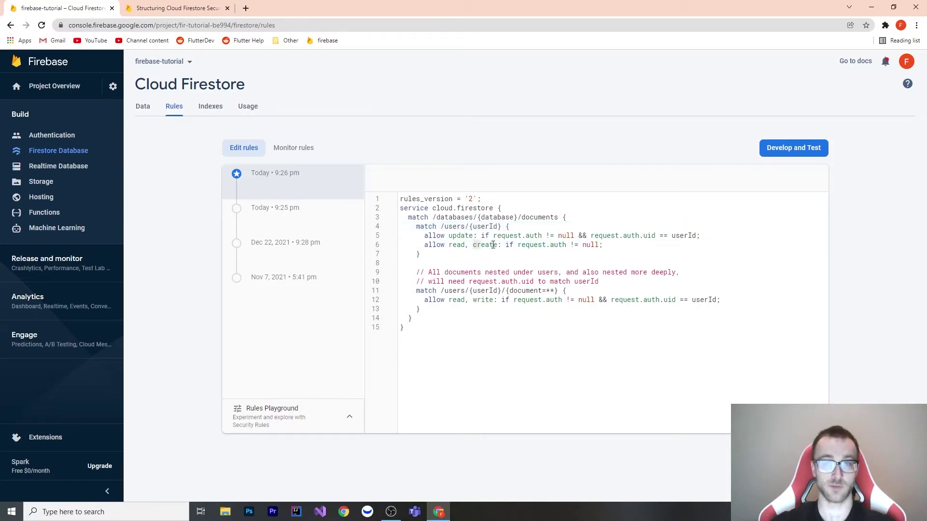
{"action": "left_click_drag", "start_coordinate": [474, 245], "coordinate": [627, 245]}
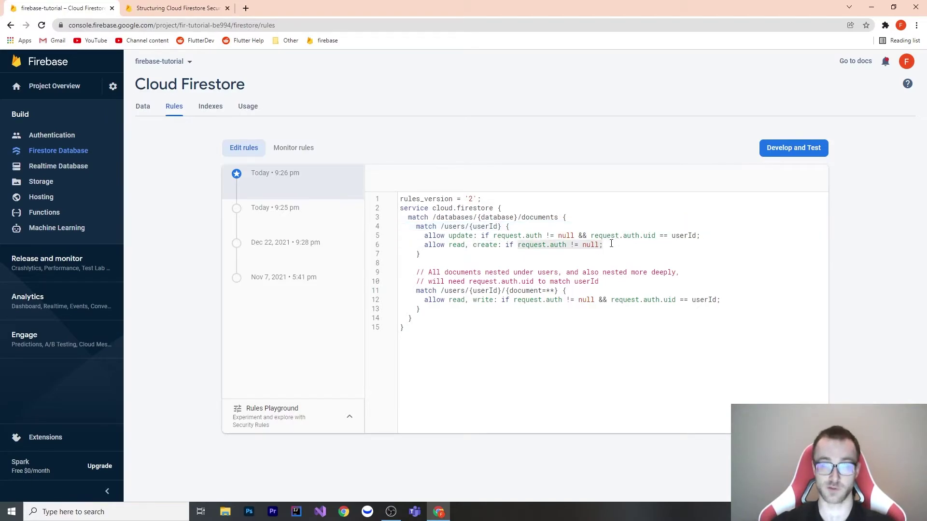
{"action": "left_click", "coordinate": [464, 245]}
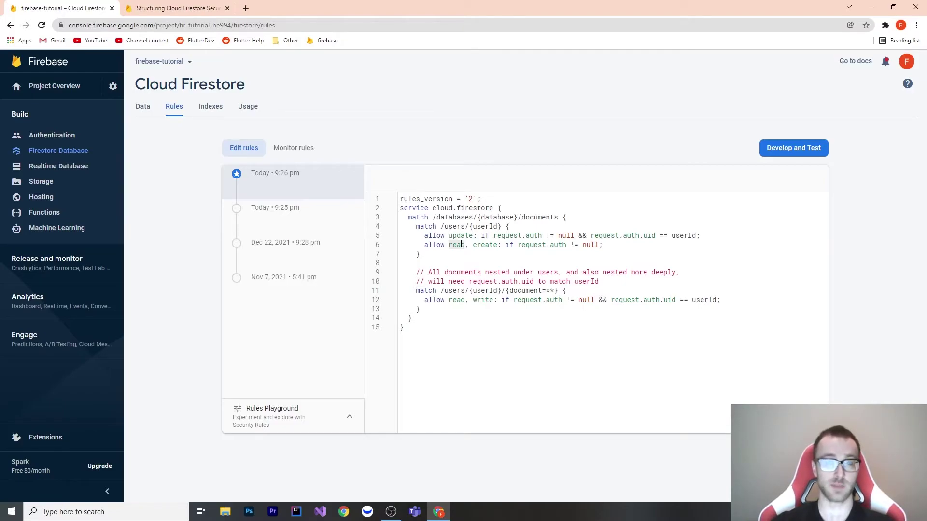
{"action": "left_click", "coordinate": [475, 250]}
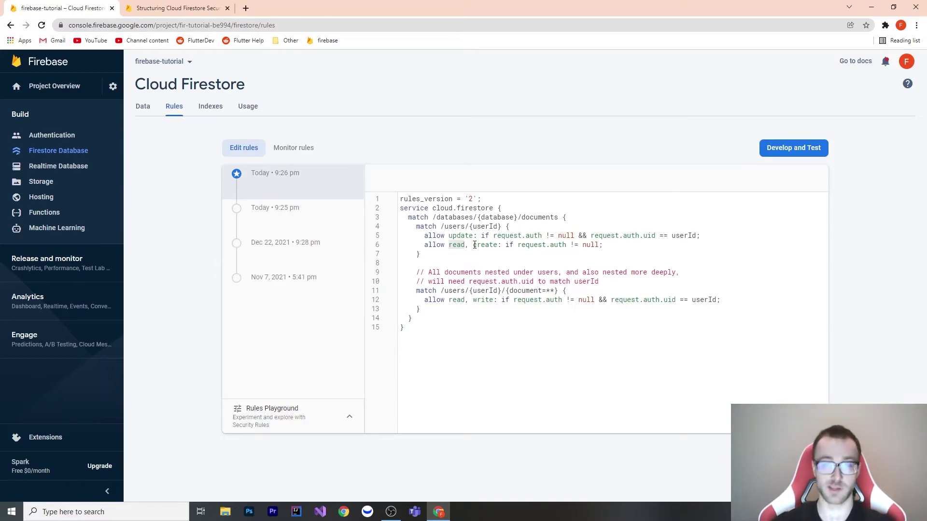
{"action": "left_click", "coordinate": [492, 290]}
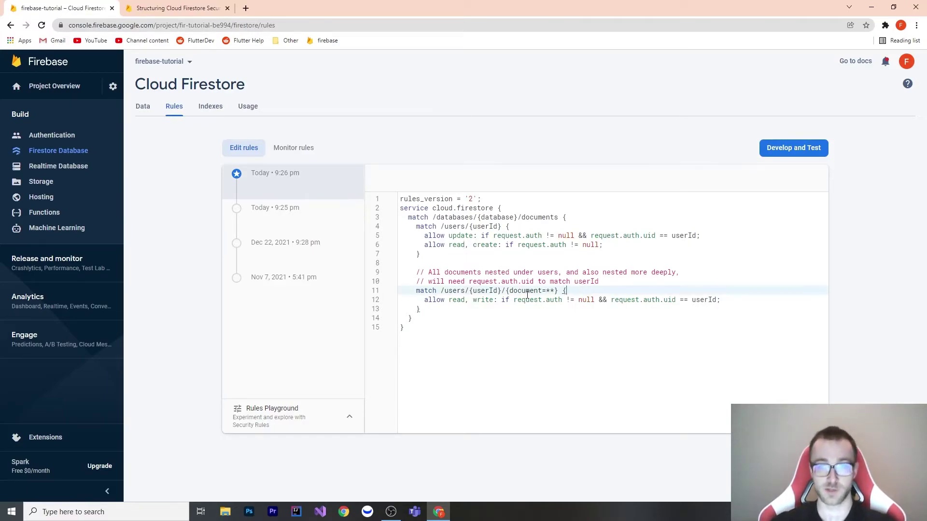
{"action": "left_click", "coordinate": [501, 316]}
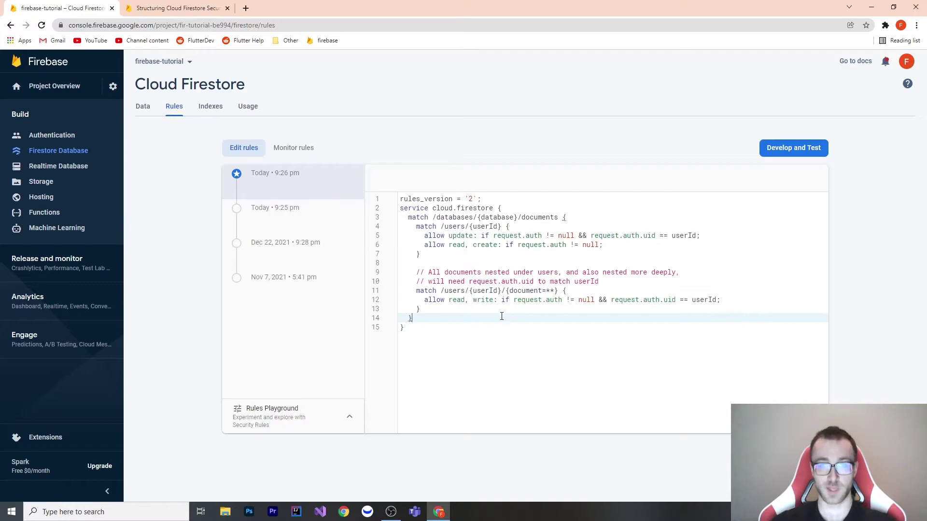
{"action": "double_click", "coordinate": [553, 290]}
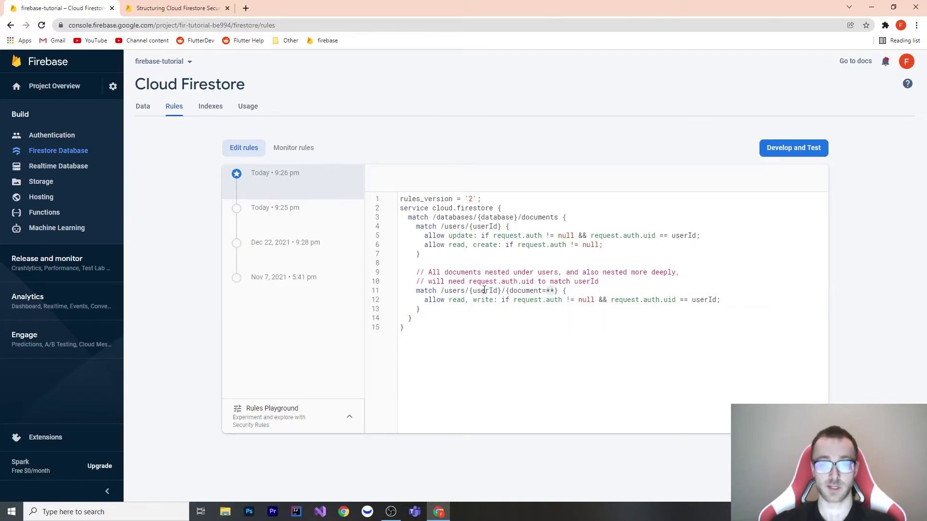
{"action": "left_click_drag", "start_coordinate": [505, 292], "coordinate": [559, 291]}
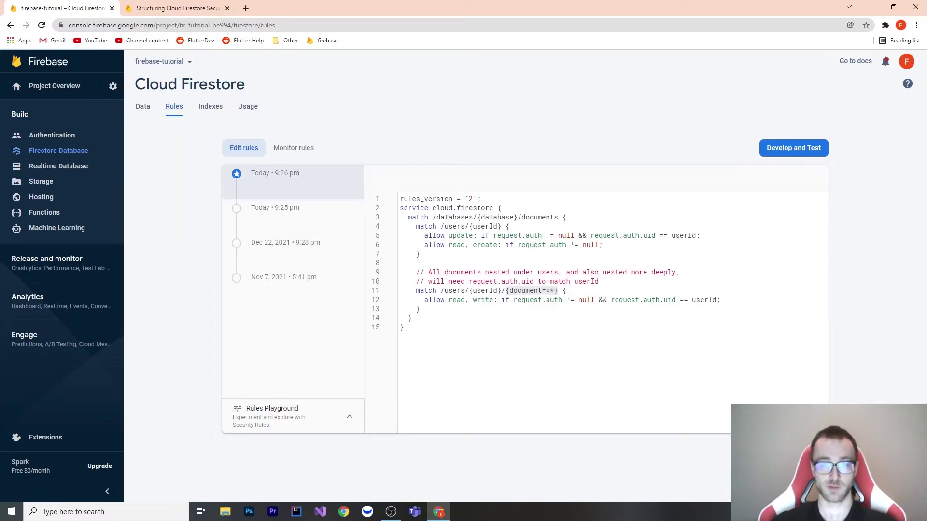
{"action": "left_click_drag", "start_coordinate": [442, 291], "coordinate": [499, 291]}
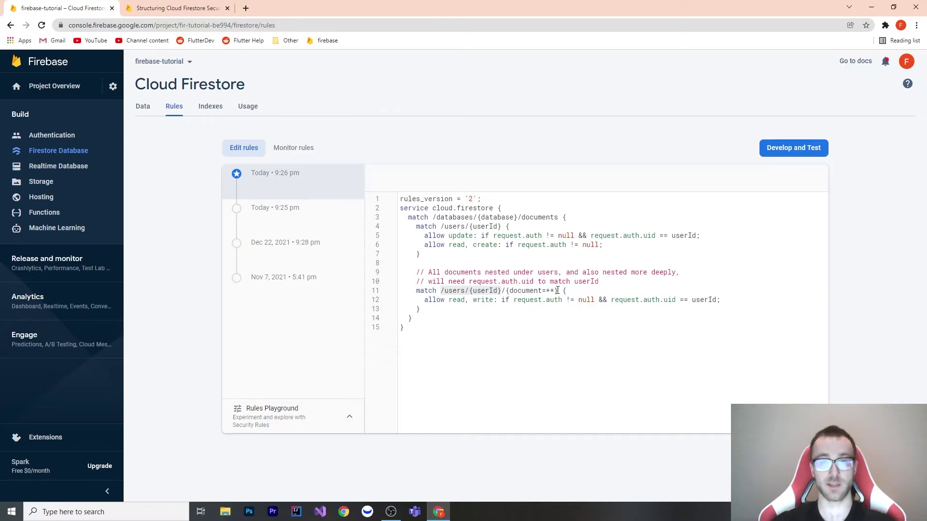
{"action": "left_click", "coordinate": [573, 290]}
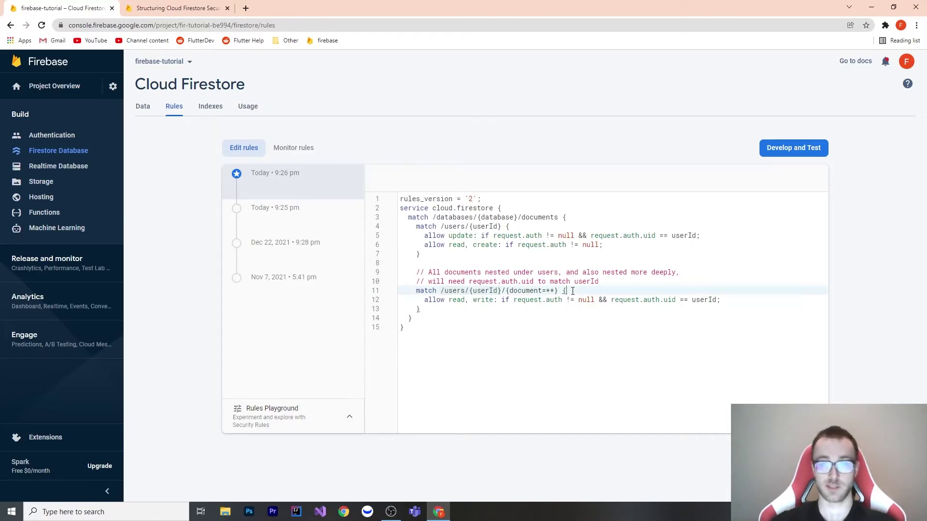
{"action": "mouse_move", "coordinate": [449, 300]}
{"action": "left_mouse_down"}
{"action": "mouse_move", "coordinate": [705, 300]}
{"action": "mouse_move", "coordinate": [604, 302]}
{"action": "left_mouse_up"}
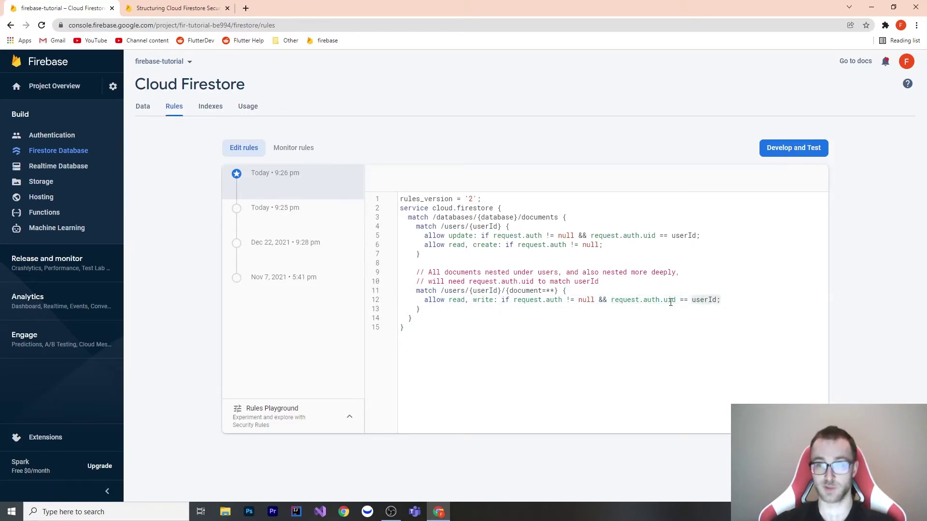
{"action": "left_click", "coordinate": [144, 109]}
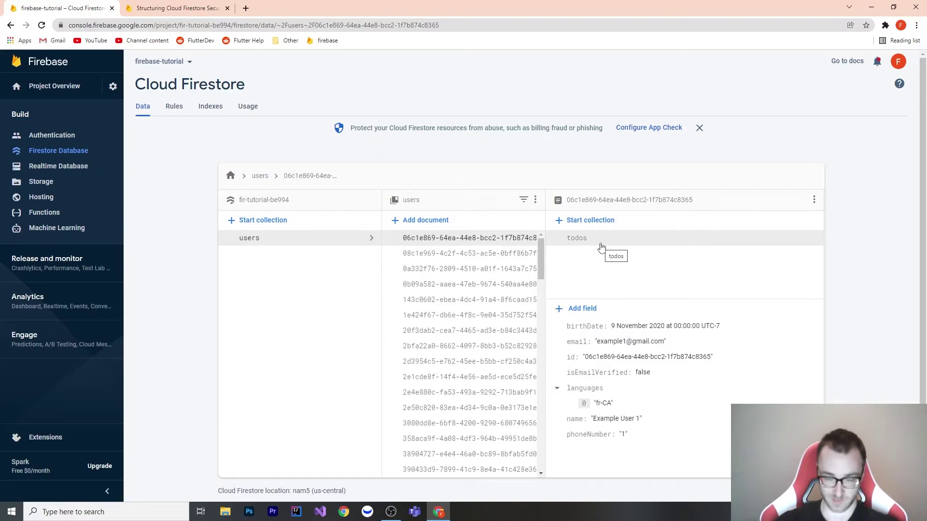
{"action": "left_click", "coordinate": [174, 106]}
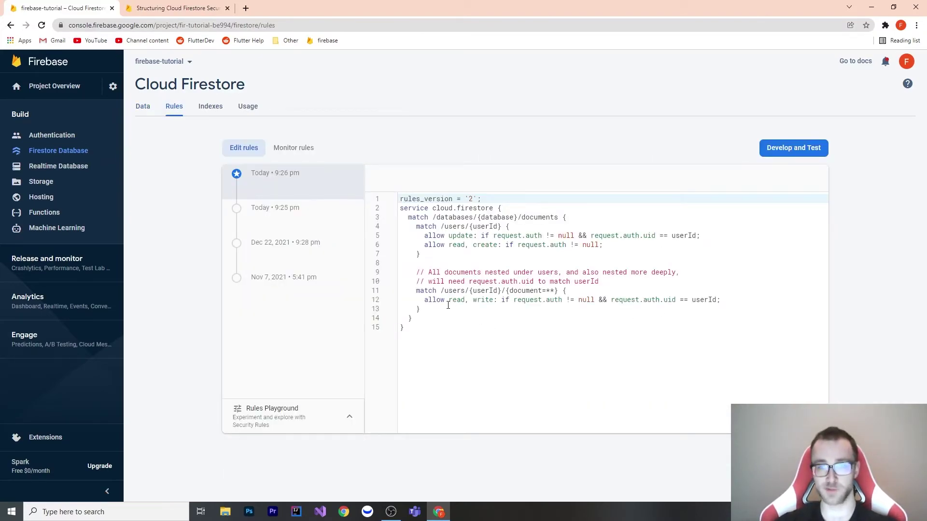
{"action": "left_click_drag", "start_coordinate": [448, 300], "coordinate": [492, 299]}
{"action": "double_click", "coordinate": [483, 303]}
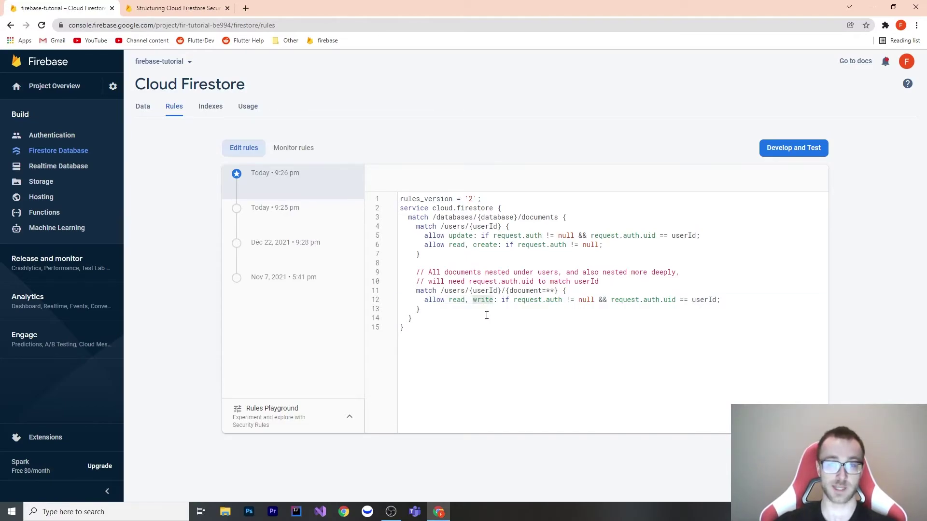
{"action": "left_click_drag", "start_coordinate": [721, 300], "coordinate": [416, 291]}
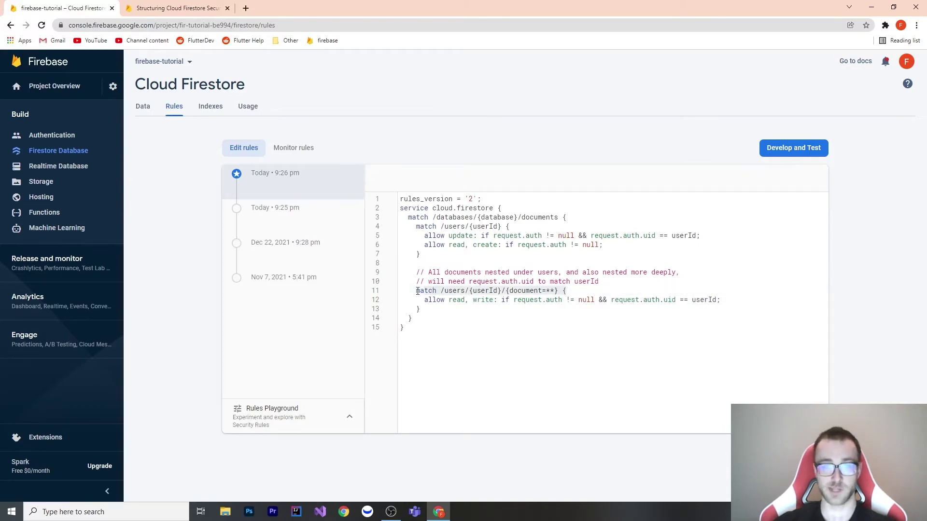
{"action": "left_click", "coordinate": [623, 281]}
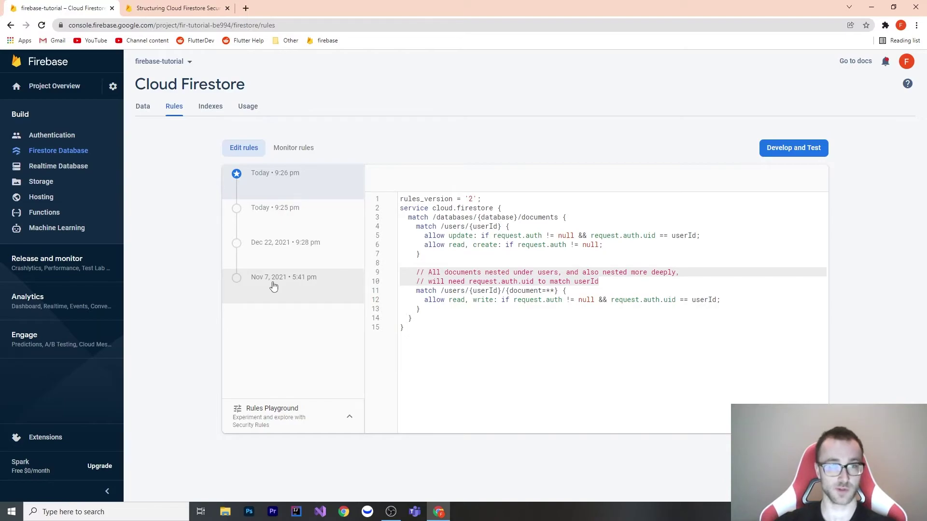
View the Nov 7, 2021 rules and highlight its read, write and timestamp date condition
{"action": "left_click", "coordinate": [273, 286]}
{"action": "left_click", "coordinate": [434, 276]}
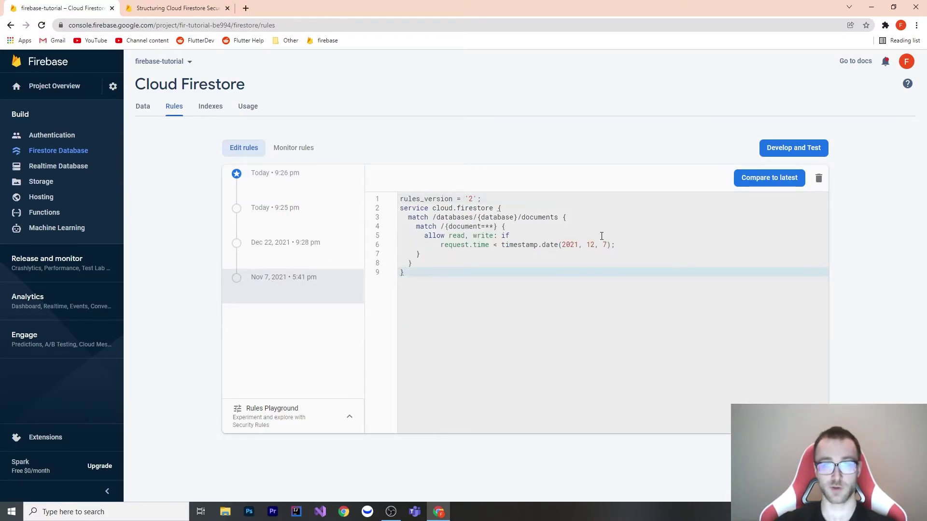
{"action": "left_click", "coordinate": [558, 229]}
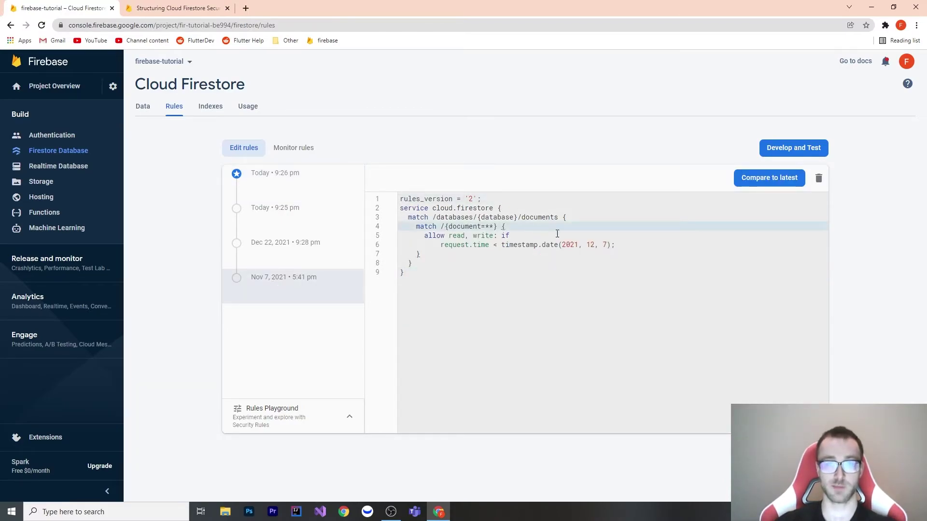
{"action": "left_click", "coordinate": [636, 244]}
{"action": "double_click", "coordinate": [457, 236]}
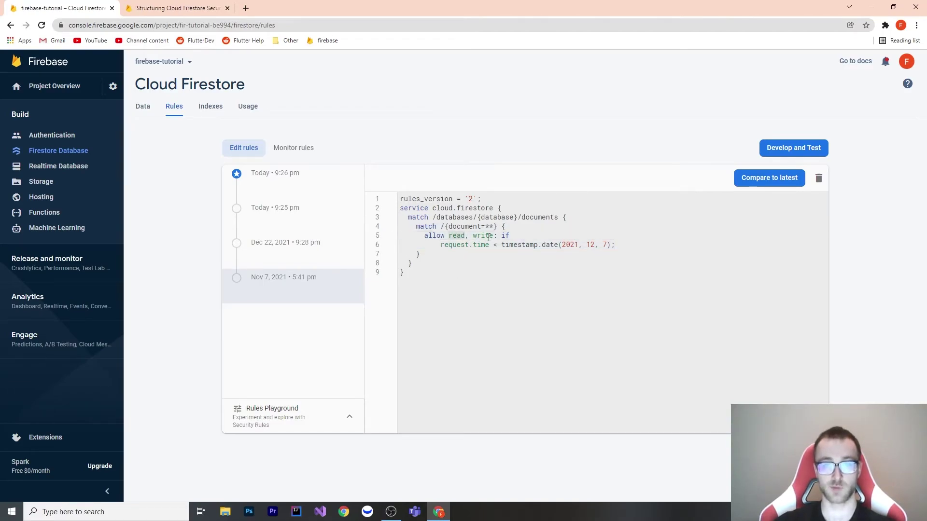
{"action": "double_click", "coordinate": [489, 237]}
{"action": "left_click_drag", "start_coordinate": [625, 247], "coordinate": [492, 242]}
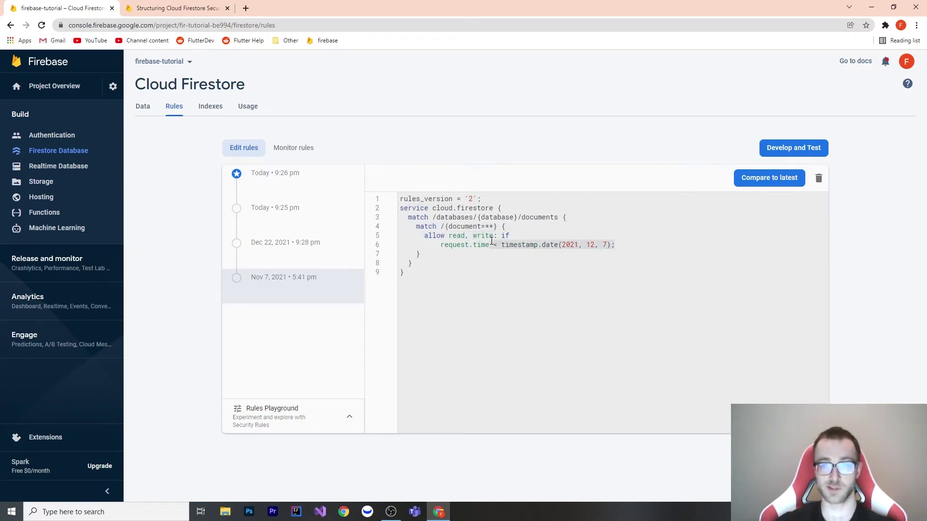
{"action": "left_click_drag", "start_coordinate": [630, 246], "coordinate": [376, 241]}
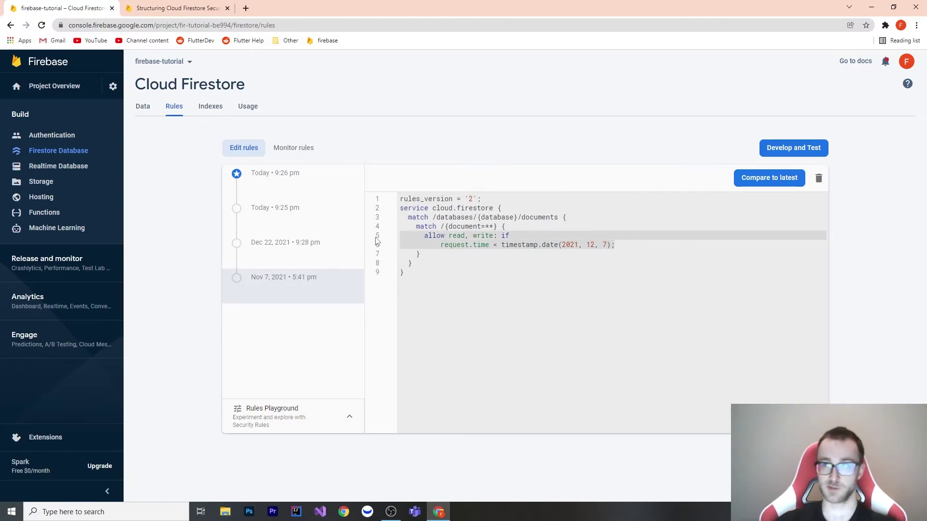
{"action": "left_click", "coordinate": [477, 252]}
Select the date-limited catch-all rule, then open Rules Playground on the Today 9:26 pm rules
{"action": "mouse_move", "coordinate": [510, 236]}
{"action": "left_mouse_down"}
{"action": "mouse_move", "coordinate": [454, 236]}
{"action": "mouse_move", "coordinate": [619, 245]}
{"action": "left_mouse_up"}
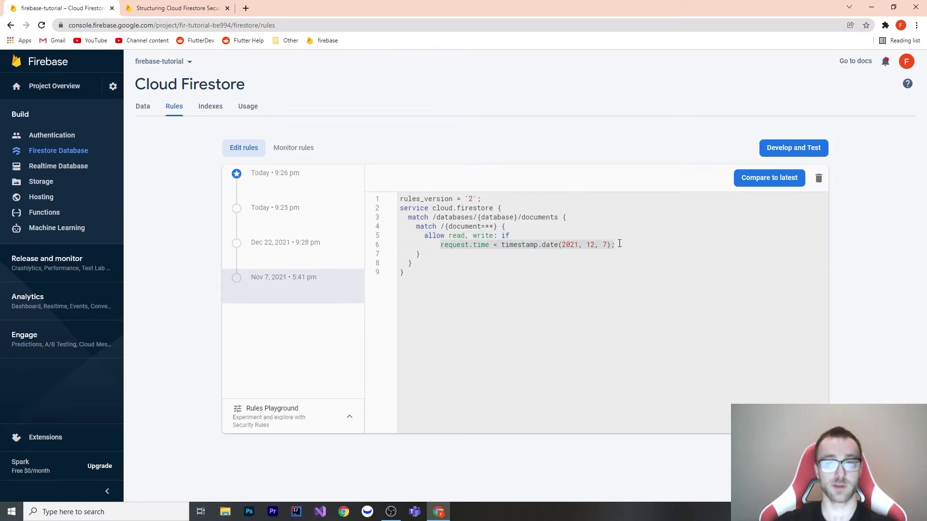
{"action": "left_click", "coordinate": [636, 247]}
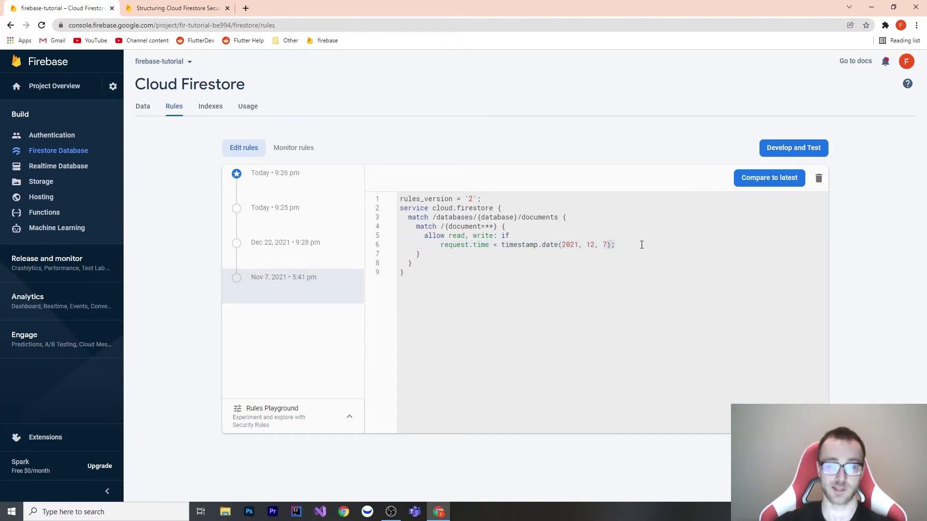
{"action": "left_click_drag", "start_coordinate": [642, 245], "coordinate": [386, 241]}
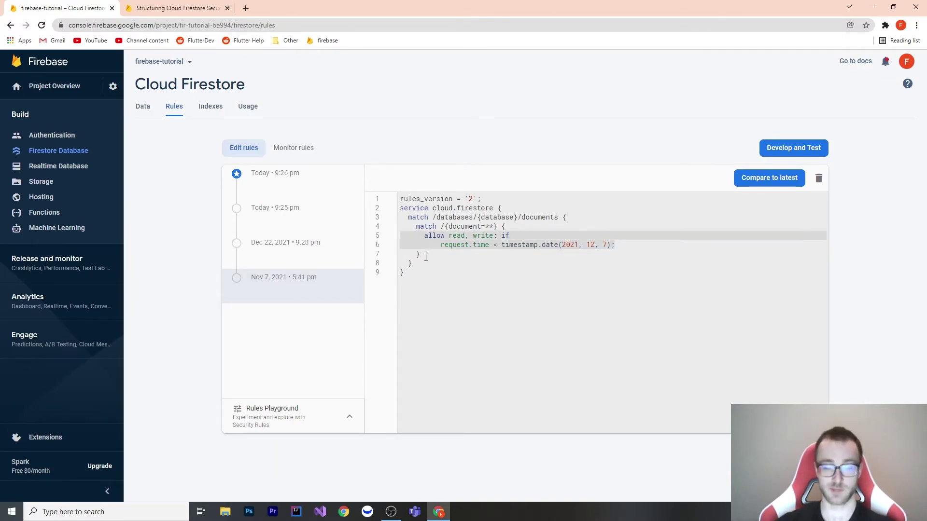
{"action": "left_click_drag", "start_coordinate": [427, 262], "coordinate": [379, 228]}
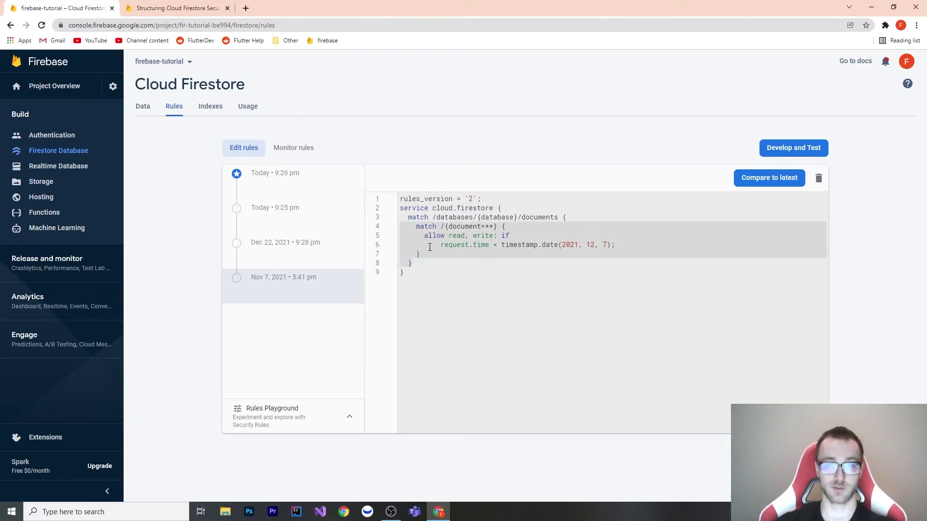
{"action": "left_click", "coordinate": [437, 255]}
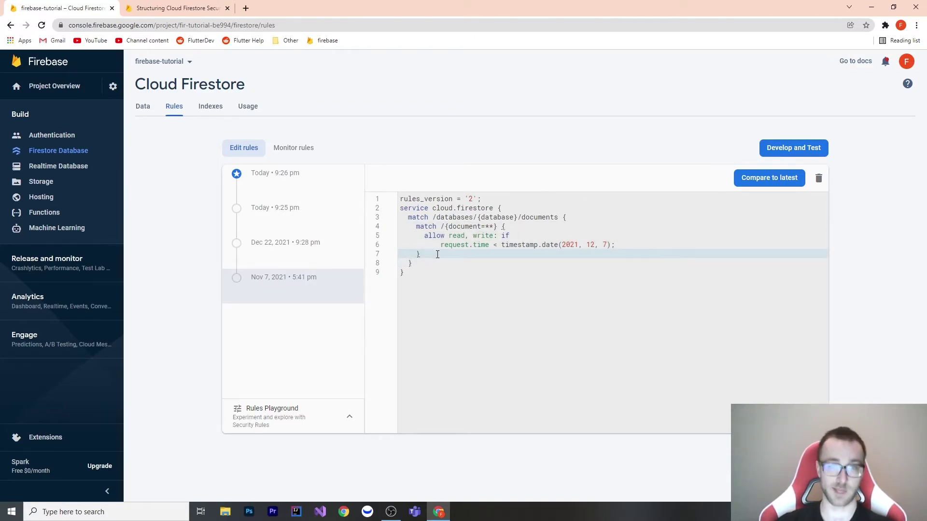
{"action": "left_click", "coordinate": [304, 187]}
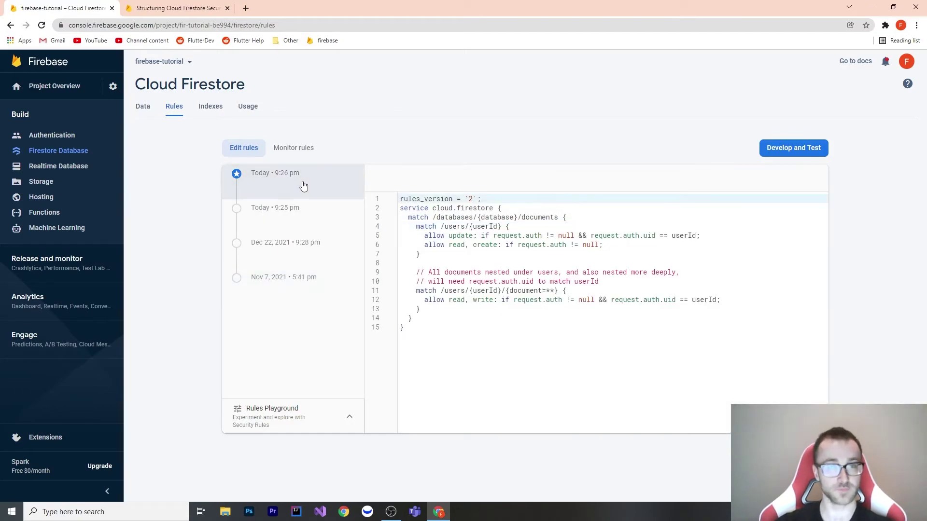
{"action": "left_click", "coordinate": [339, 417]}
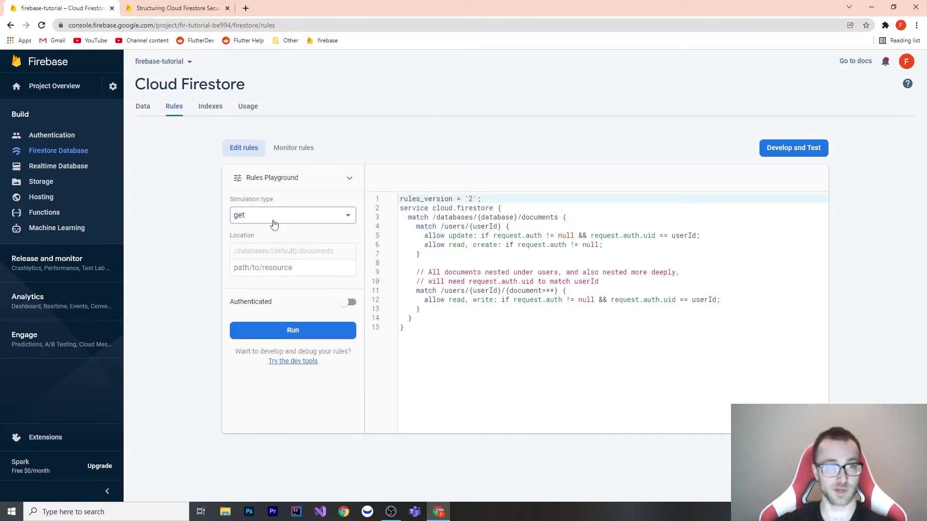
Run an authenticated get simulation on users/myid, which allows the read
{"action": "left_click", "coordinate": [265, 217]}
{"action": "left_click", "coordinate": [265, 222]}
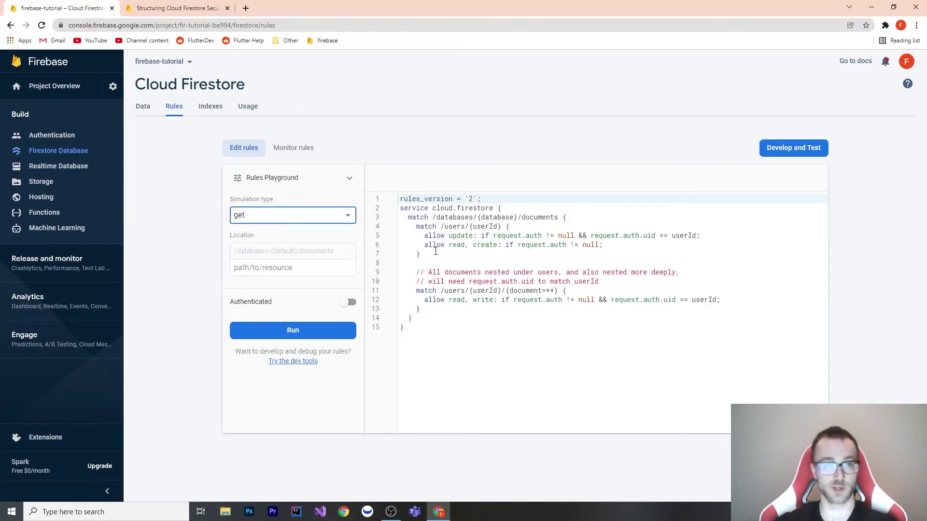
{"action": "left_click", "coordinate": [280, 267]}
{"action": "type", "text": "us"}
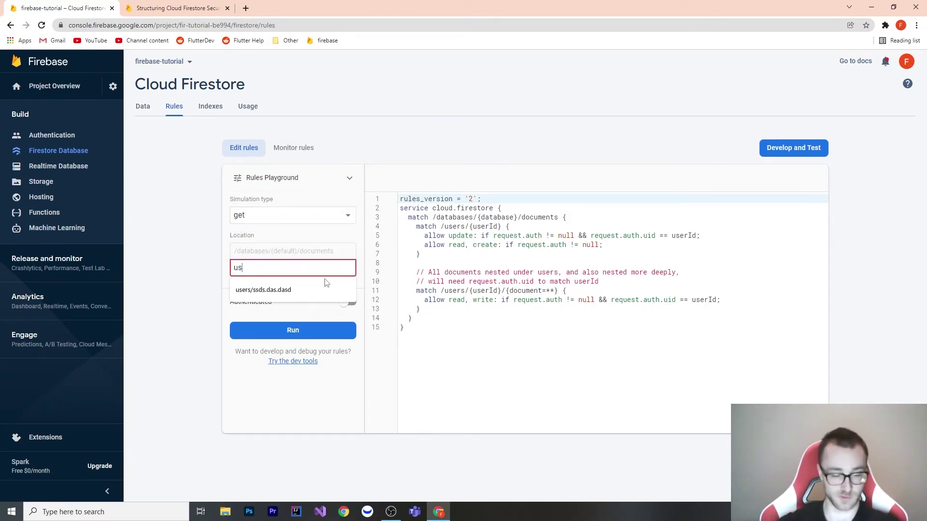
{"action": "type", "text": "ers/"}
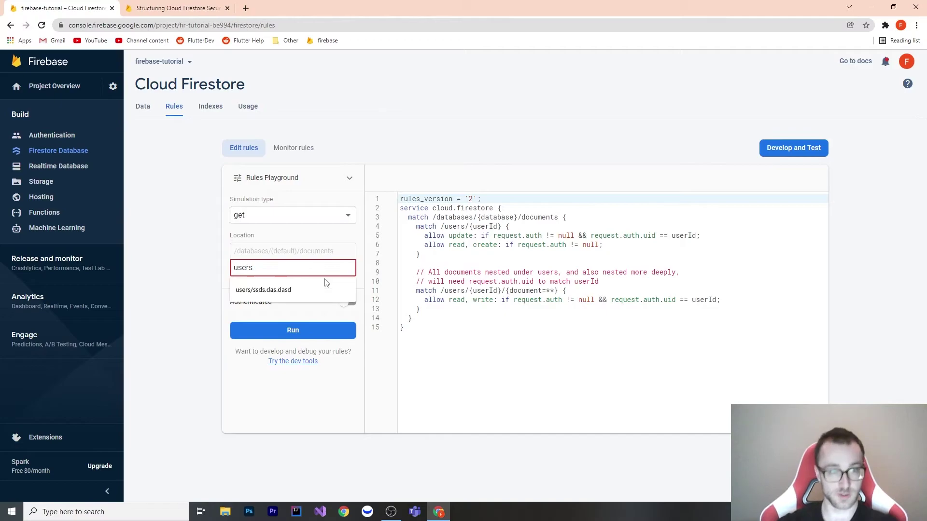
{"action": "type", "text": "myid/"}
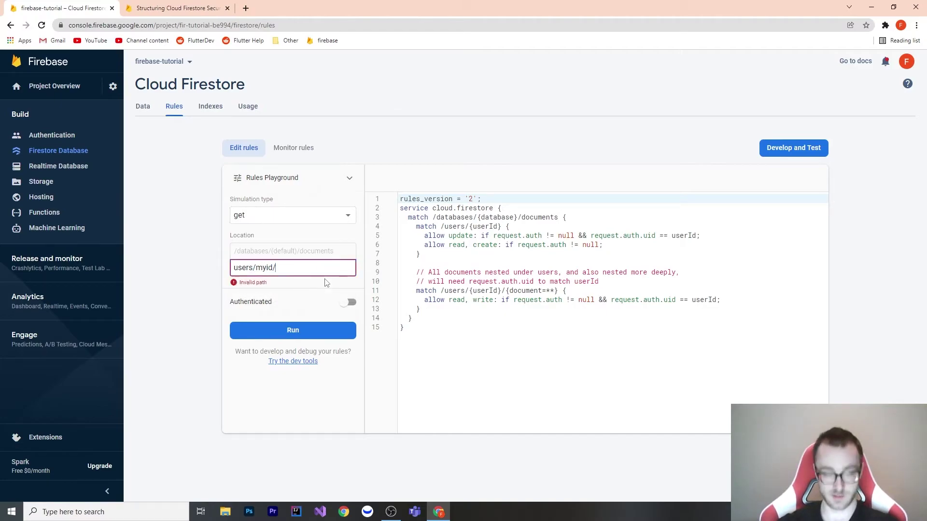
{"action": "key", "text": "BackSpace"}
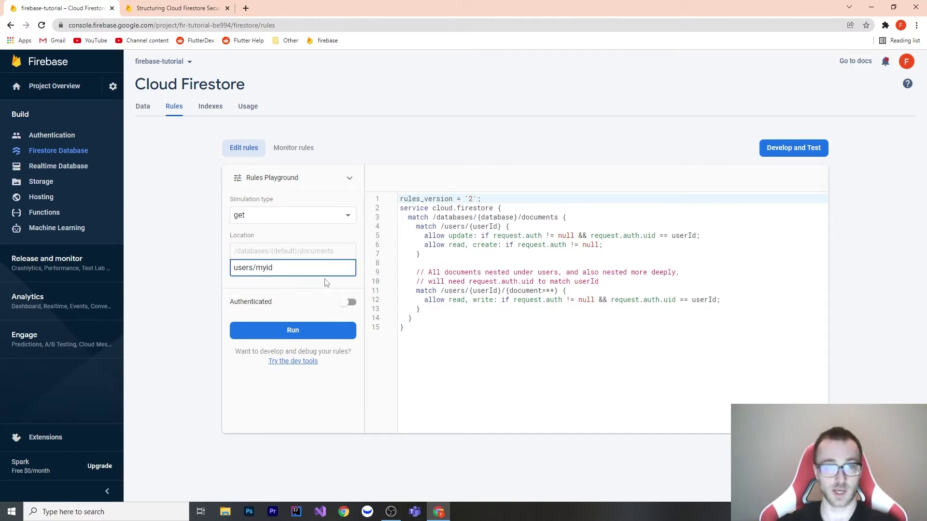
{"action": "left_click", "coordinate": [340, 302]}
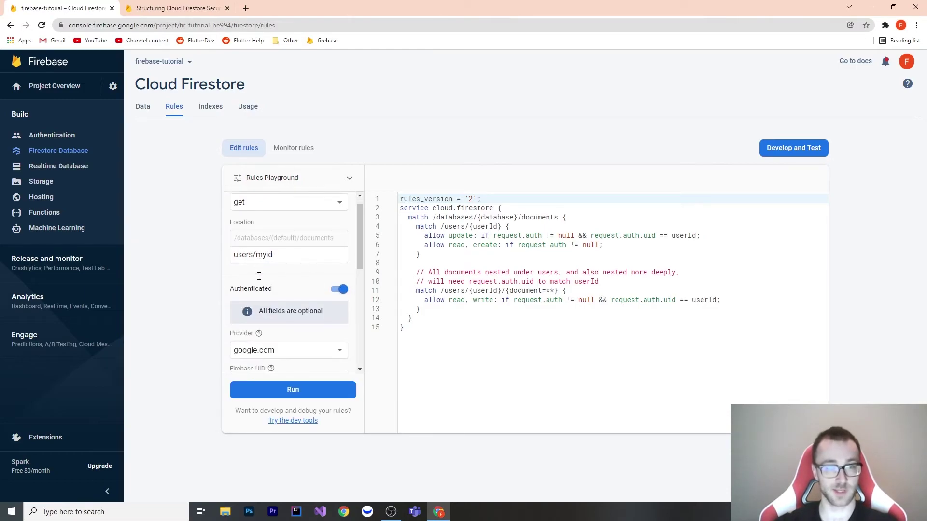
{"action": "scroll", "coordinate": [304, 297], "scroll_direction": "down", "scroll_amount": 2}
{"action": "scroll", "coordinate": [283, 292], "scroll_direction": "down", "scroll_amount": 1}
{"action": "scroll", "coordinate": [283, 293], "scroll_direction": "down", "scroll_amount": 2}
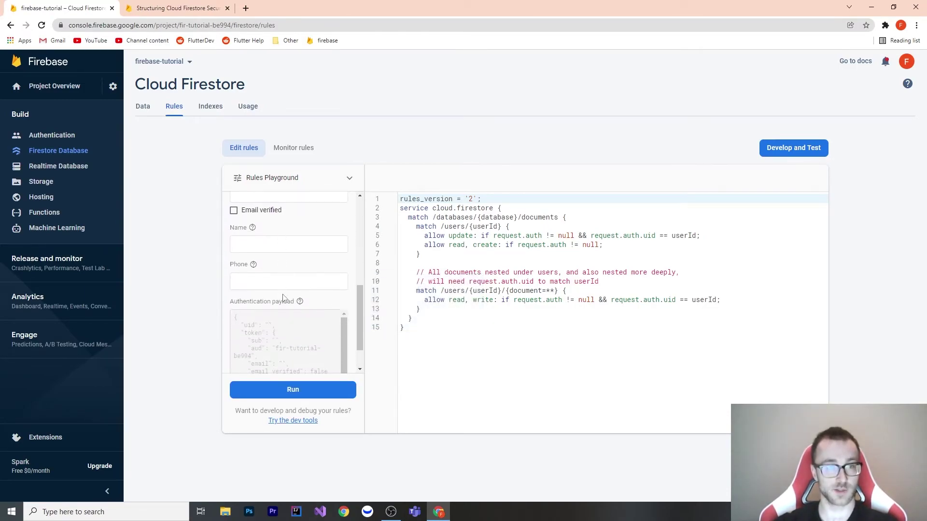
{"action": "scroll", "coordinate": [272, 297], "scroll_direction": "up", "scroll_amount": 3}
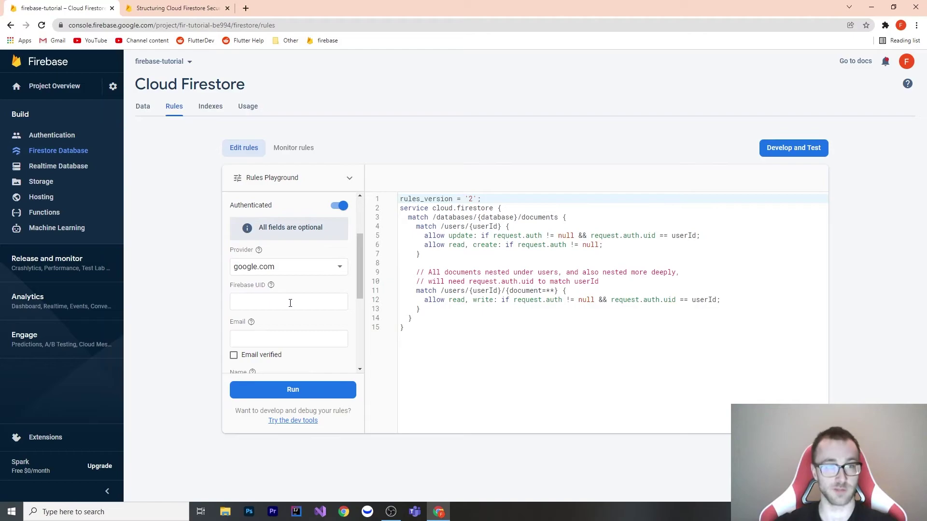
{"action": "scroll", "coordinate": [291, 303], "scroll_direction": "up", "scroll_amount": 1}
{"action": "scroll", "coordinate": [305, 326], "scroll_direction": "up", "scroll_amount": 1}
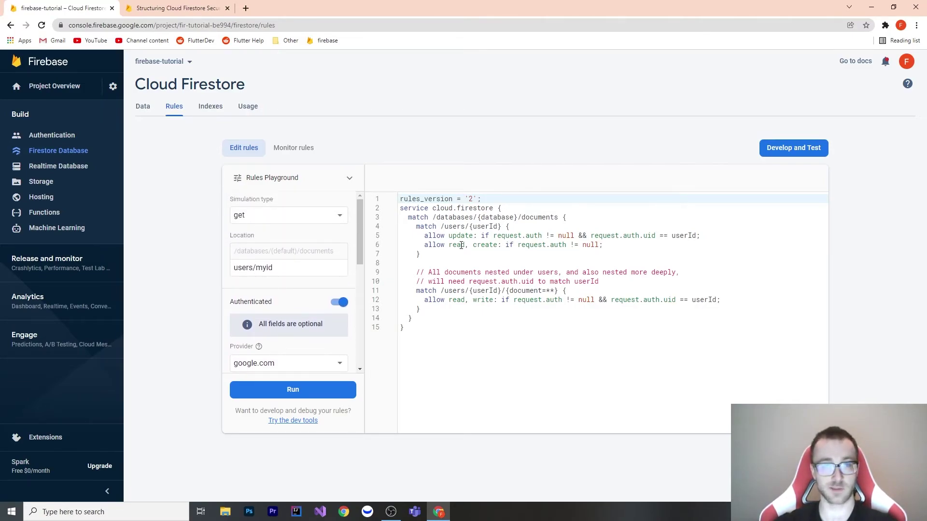
{"action": "left_click", "coordinate": [319, 388]}
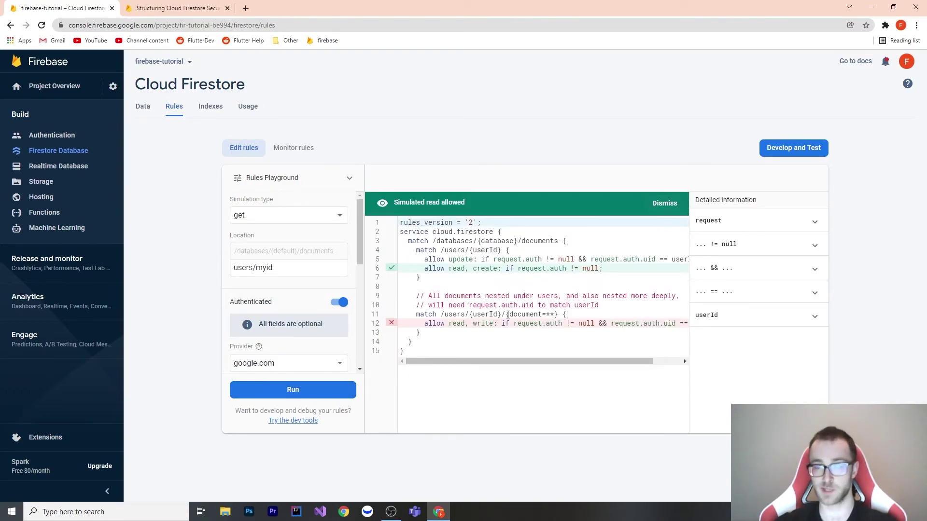
{"action": "scroll", "coordinate": [326, 262], "scroll_direction": "down", "scroll_amount": 1}
{"action": "scroll", "coordinate": [305, 246], "scroll_direction": "up", "scroll_amount": 1}
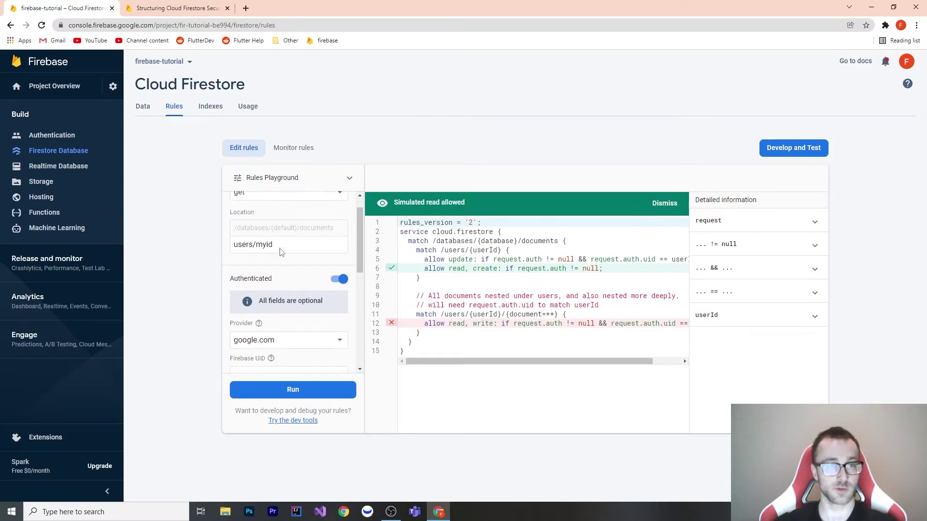
{"action": "scroll", "coordinate": [282, 231], "scroll_direction": "up", "scroll_amount": 1}
Run a delete simulation on users/myid, which is denied
{"action": "left_click", "coordinate": [262, 217]}
{"action": "left_click", "coordinate": [243, 262]}
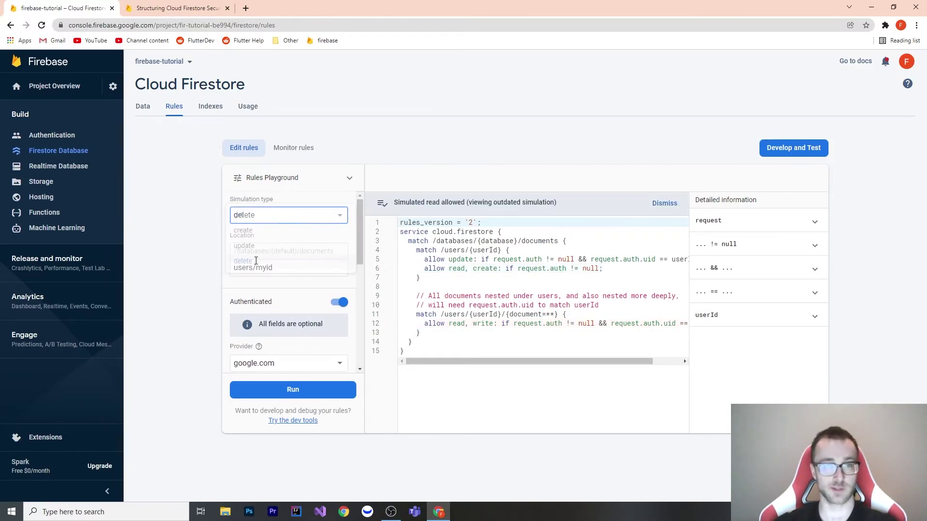
{"action": "left_click", "coordinate": [331, 395]}
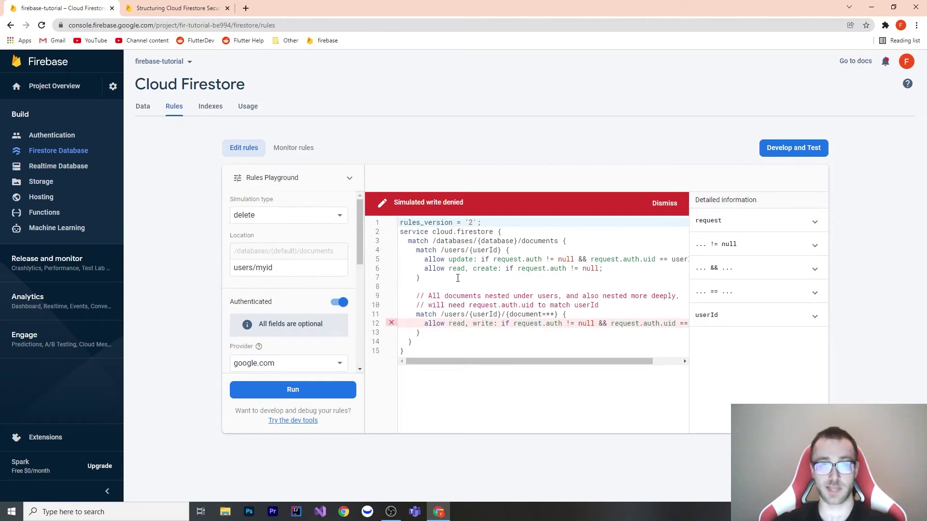
Run an update simulation on users/myid, which is also denied
{"action": "left_click", "coordinate": [282, 220]}
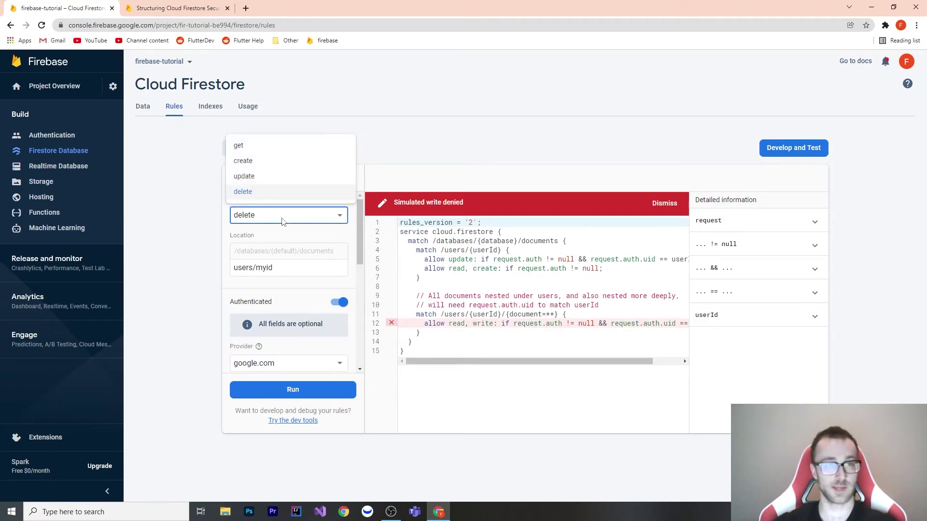
{"action": "left_click", "coordinate": [250, 176]}
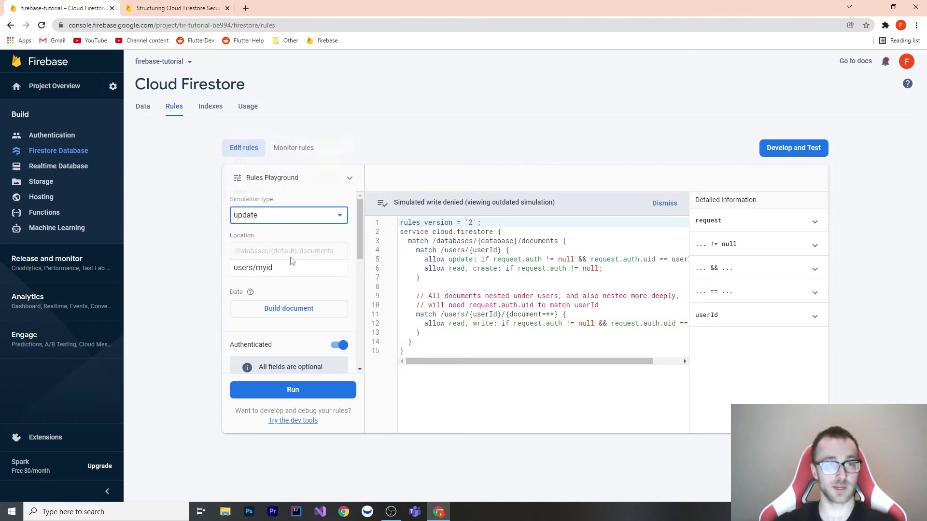
{"action": "left_click", "coordinate": [345, 390]}
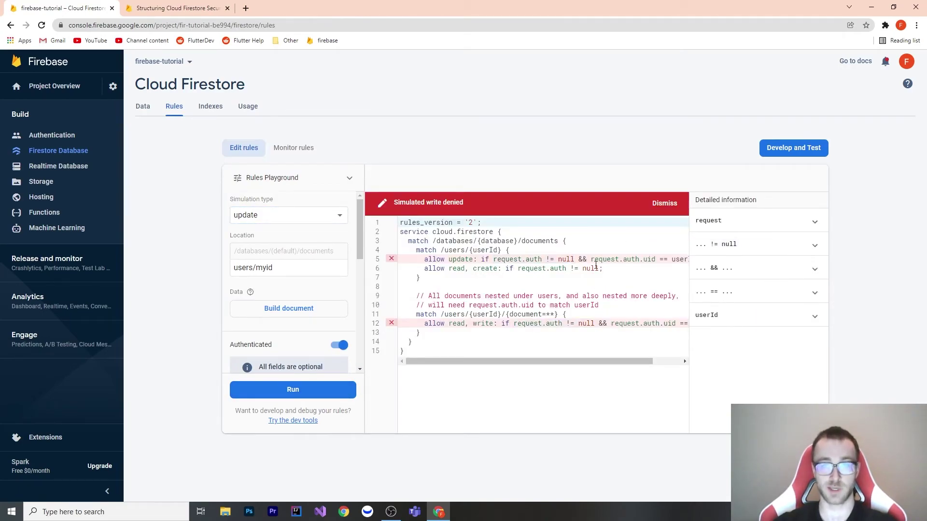
{"action": "scroll", "coordinate": [310, 250], "scroll_direction": "down", "scroll_amount": 2}
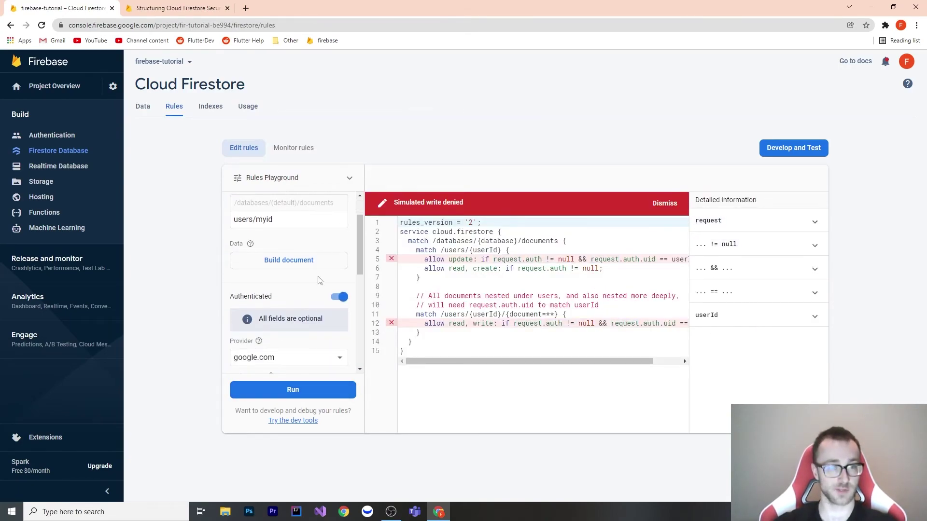
{"action": "scroll", "coordinate": [304, 257], "scroll_direction": "down", "scroll_amount": 3}
{"action": "scroll", "coordinate": [283, 276], "scroll_direction": "up", "scroll_amount": 3}
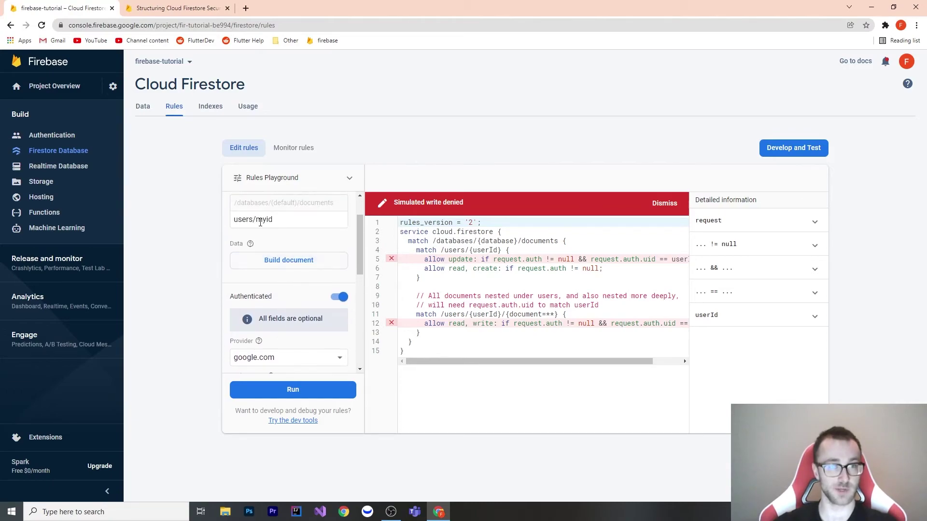
{"action": "scroll", "coordinate": [282, 275], "scroll_direction": "down", "scroll_amount": 2}
Set Firebase UID to myid and rerun the update, now reported as write allowed
{"action": "left_click", "coordinate": [259, 248]}
{"action": "type", "text": "myid"}
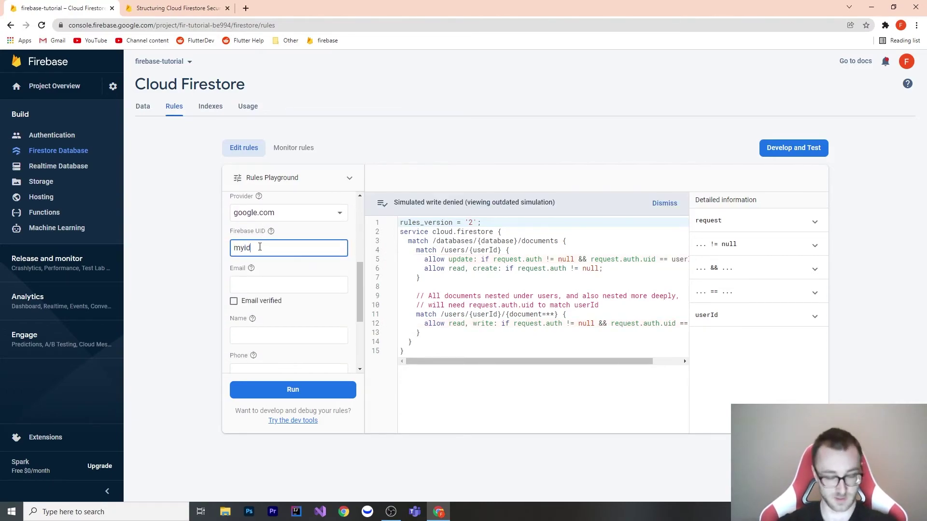
{"action": "left_click", "coordinate": [341, 394]}
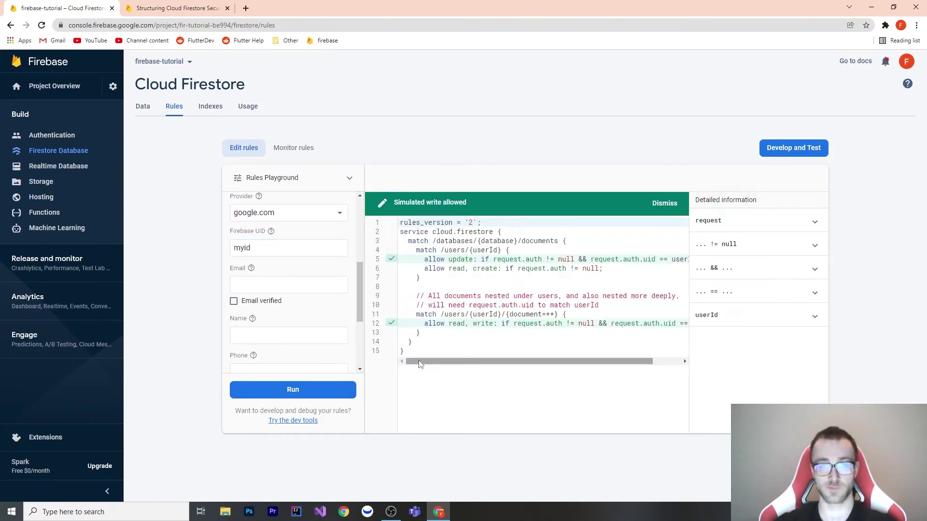
{"action": "scroll", "coordinate": [310, 278], "scroll_direction": "up", "scroll_amount": 1}
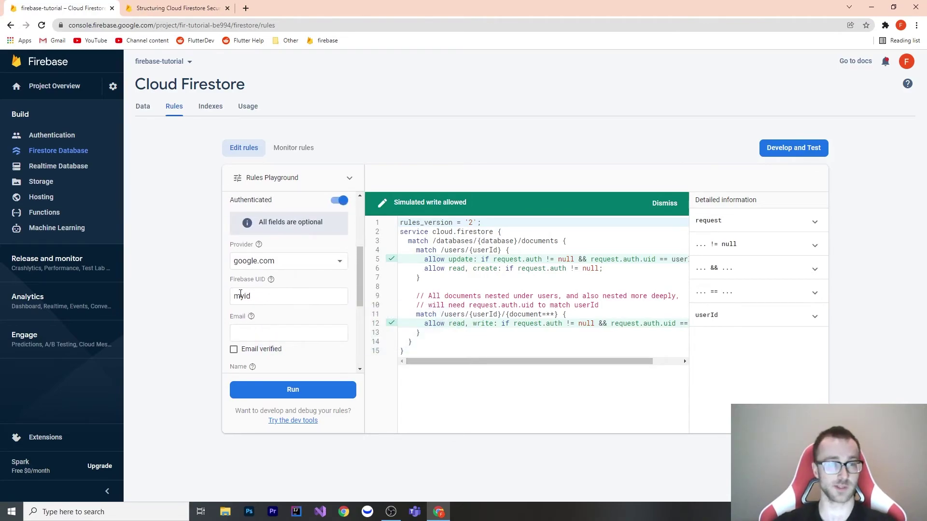
{"action": "double_click", "coordinate": [241, 295]}
{"action": "scroll", "coordinate": [290, 304], "scroll_direction": "up", "scroll_amount": 1}
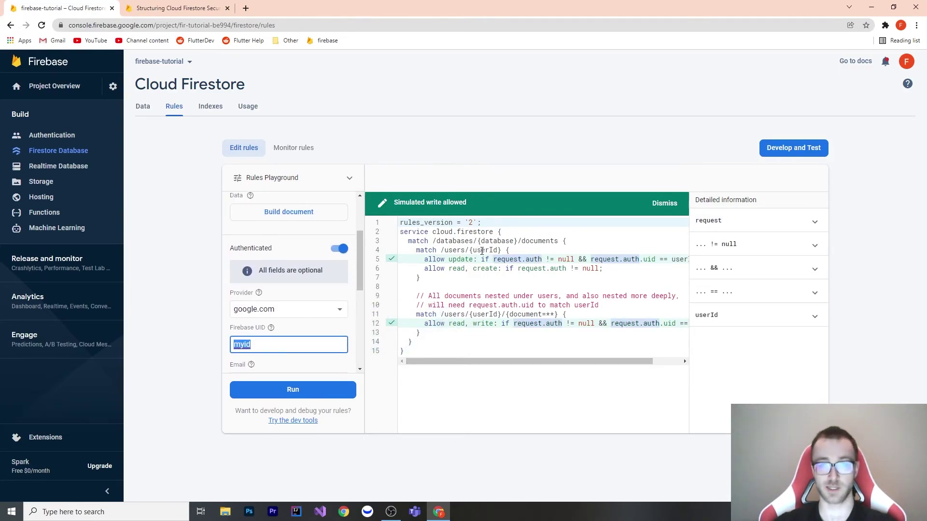
{"action": "left_click", "coordinate": [609, 258]}
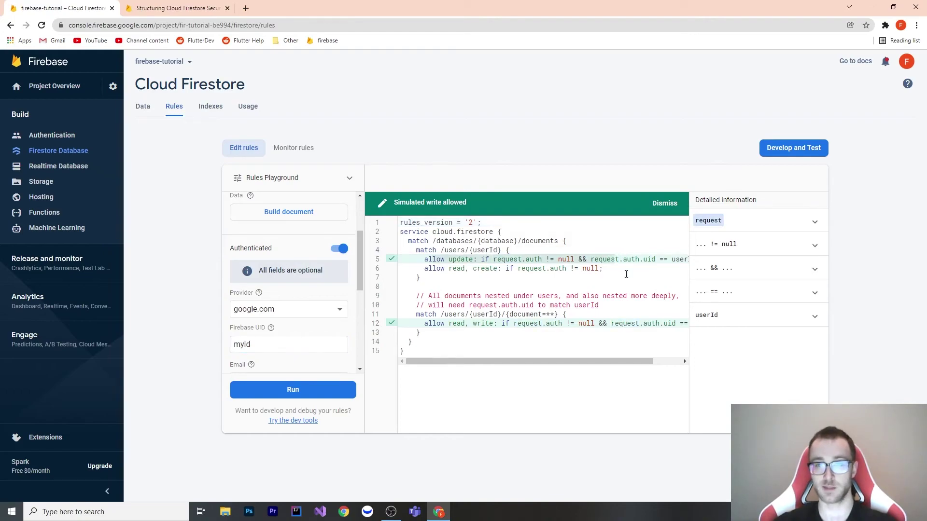
{"action": "mouse_move", "coordinate": [594, 362]}
{"action": "left_mouse_down"}
{"action": "mouse_move", "coordinate": [623, 361]}
{"action": "mouse_move", "coordinate": [482, 360]}
{"action": "left_mouse_up"}
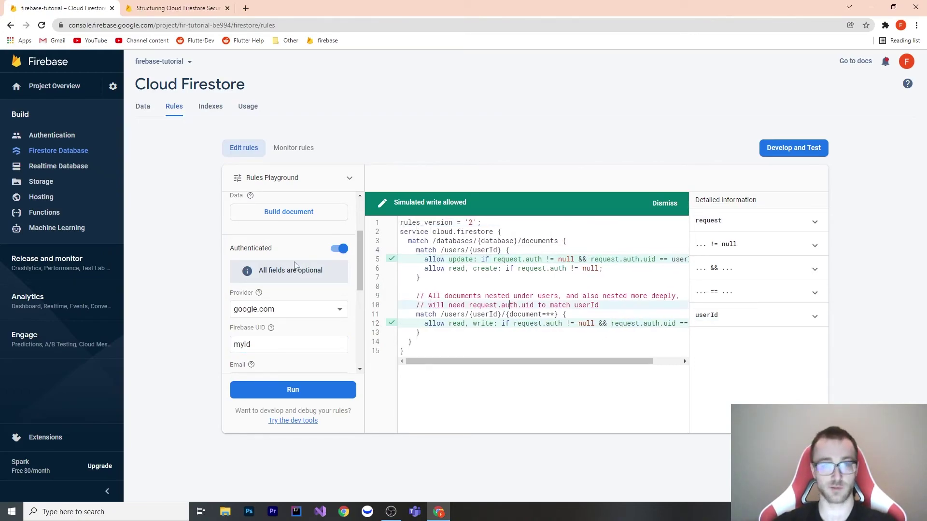
{"action": "scroll", "coordinate": [294, 265], "scroll_direction": "up", "scroll_amount": 3}
Run the update on users/myid/todos/todoId as UID myid (allowed), then as asd (denied)
{"action": "left_click", "coordinate": [294, 268]}
{"action": "type", "text": "/myid/"}
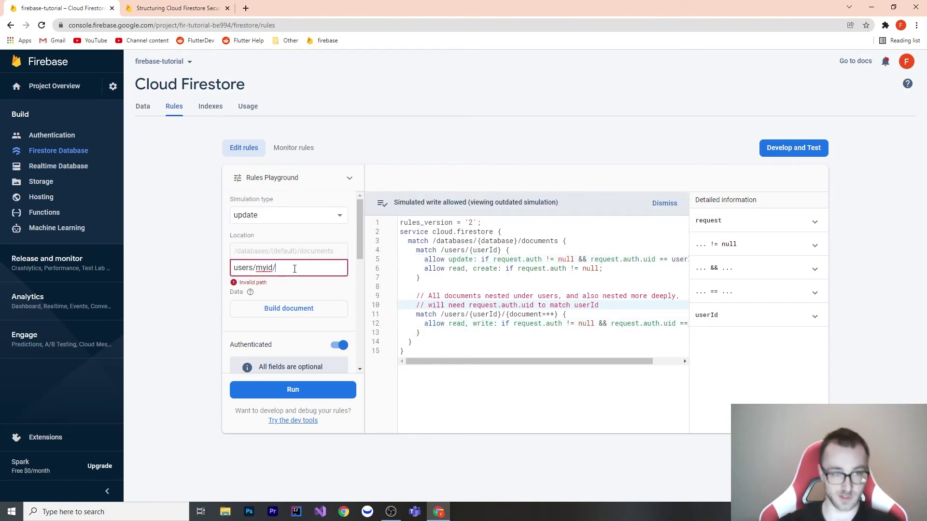
{"action": "type", "text": "todos"}
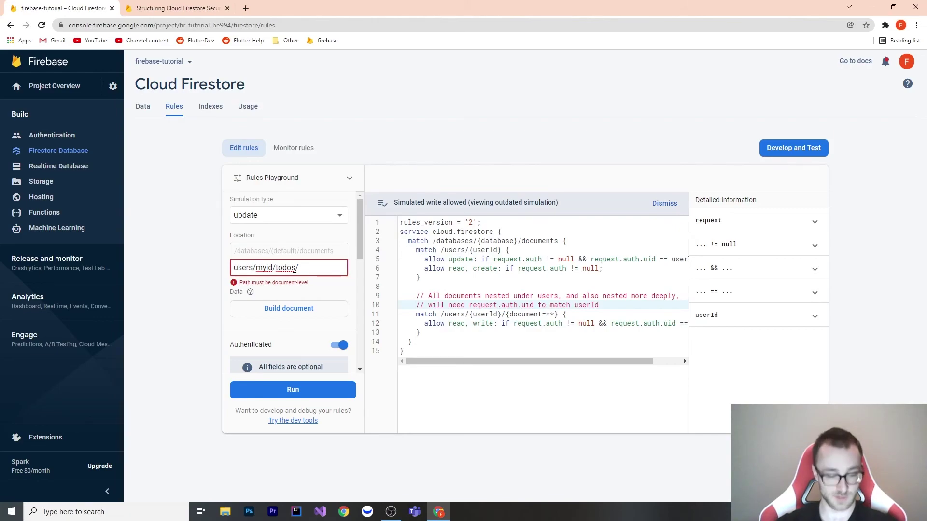
{"action": "type", "text": "/todoId"}
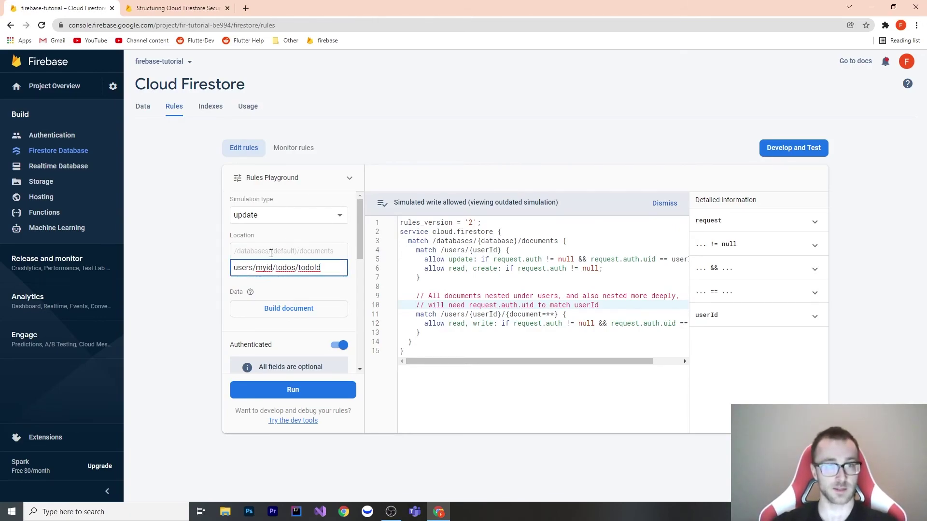
{"action": "scroll", "coordinate": [280, 366], "scroll_direction": "down", "scroll_amount": 1}
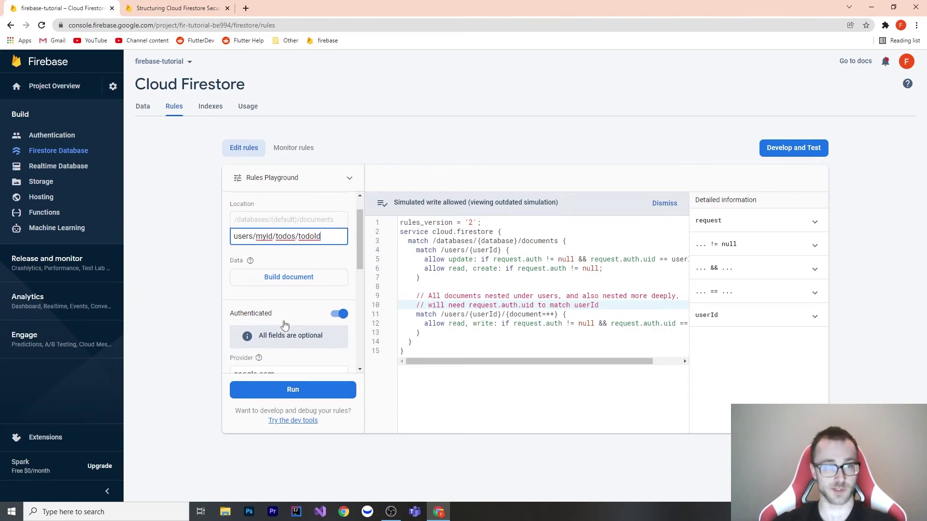
{"action": "scroll", "coordinate": [268, 374], "scroll_direction": "down", "scroll_amount": 1}
{"action": "scroll", "coordinate": [251, 341], "scroll_direction": "up", "scroll_amount": 1}
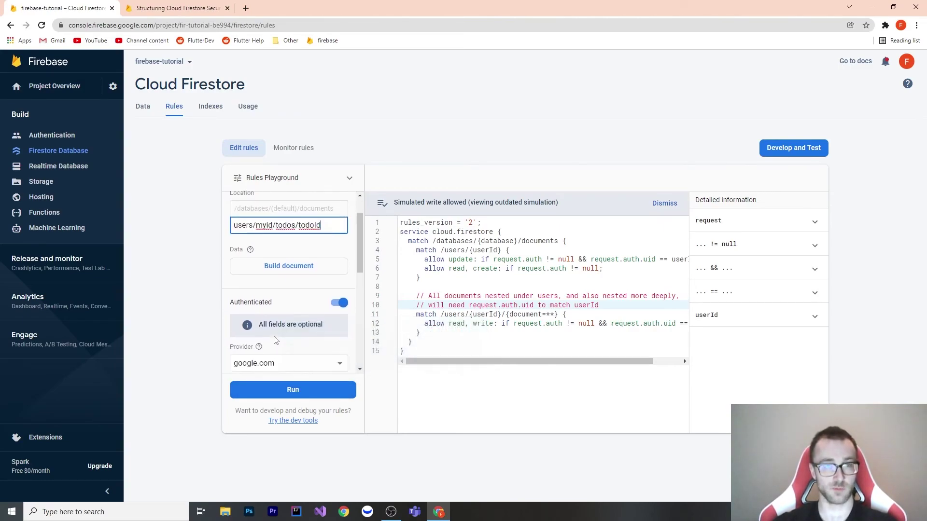
{"action": "scroll", "coordinate": [254, 333], "scroll_direction": "up", "scroll_amount": 1}
{"action": "left_click", "coordinate": [293, 389]}
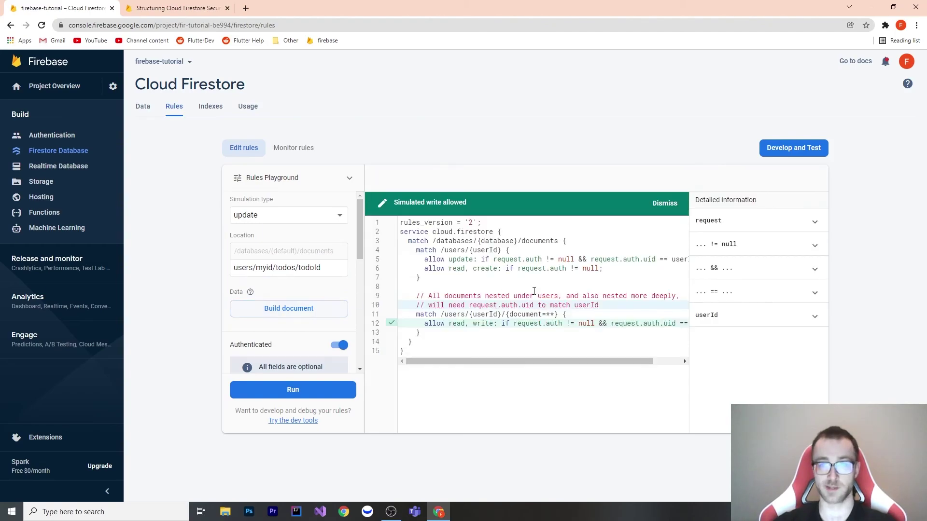
{"action": "scroll", "coordinate": [290, 326], "scroll_direction": "down", "scroll_amount": 2}
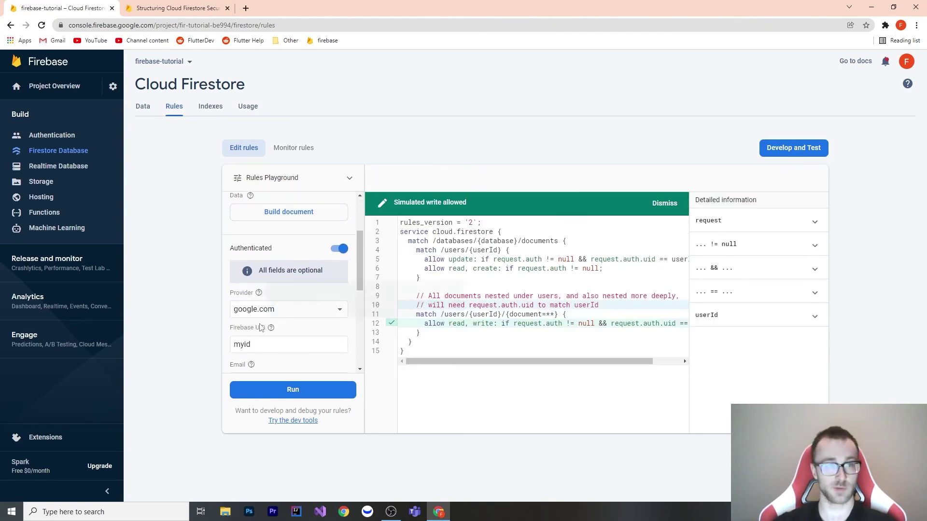
{"action": "left_click_drag", "start_coordinate": [257, 345], "coordinate": [197, 348]}
{"action": "type", "text": "asd"}
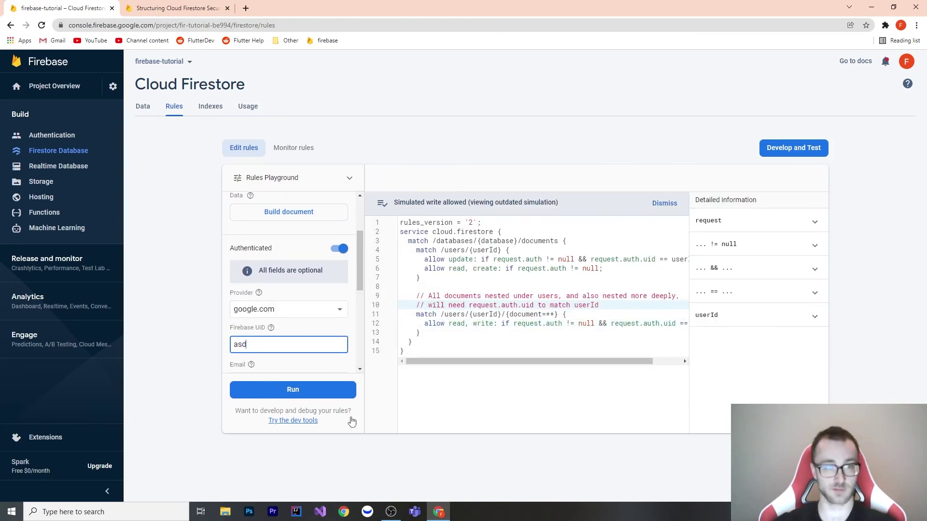
{"action": "left_click", "coordinate": [329, 391]}
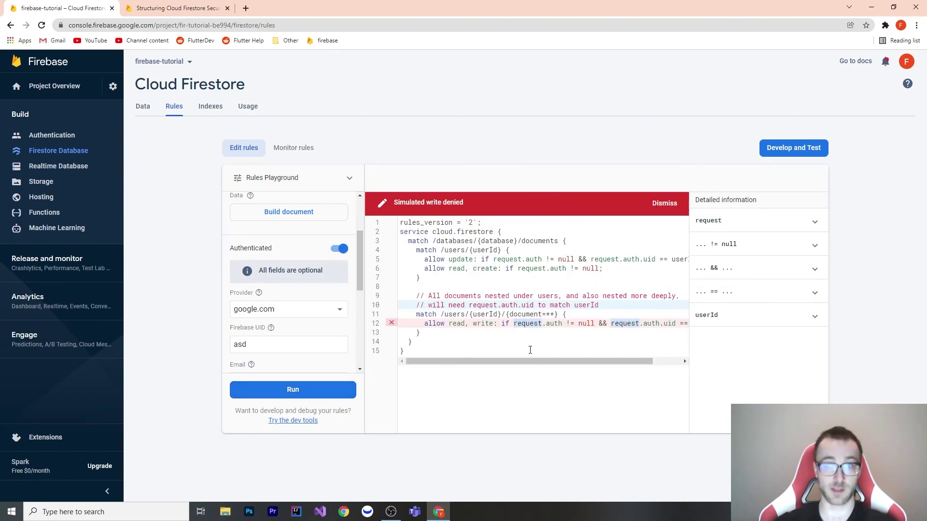
{"action": "scroll", "coordinate": [663, 323], "scroll_direction": "right", "scroll_amount": 2}
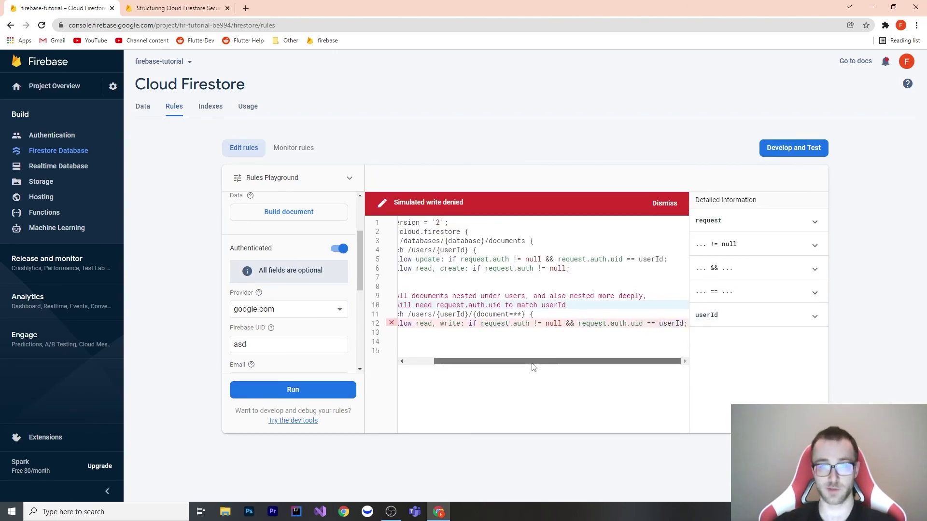
{"action": "left_click_drag", "start_coordinate": [550, 361], "coordinate": [518, 361]}
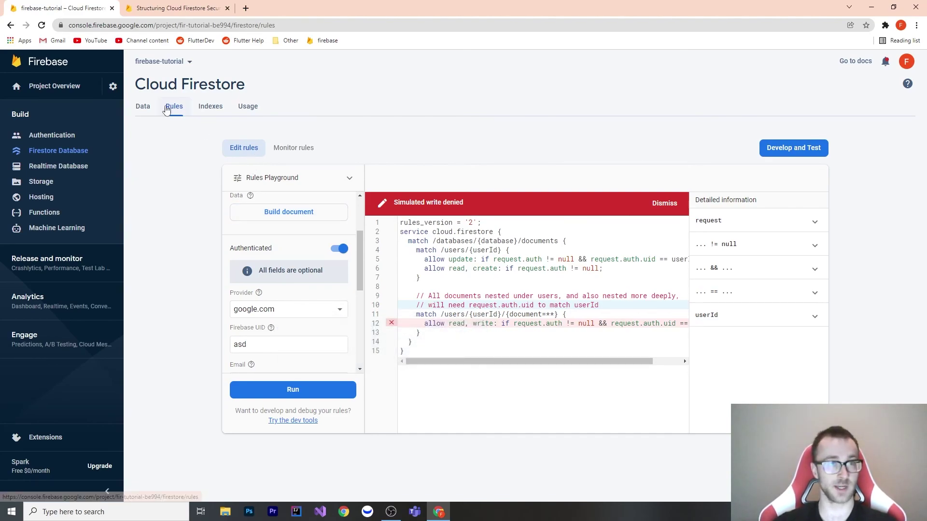
Dismiss the Simulated write denied banner and review the full rules text in the editor
{"action": "left_click", "coordinate": [663, 204]}
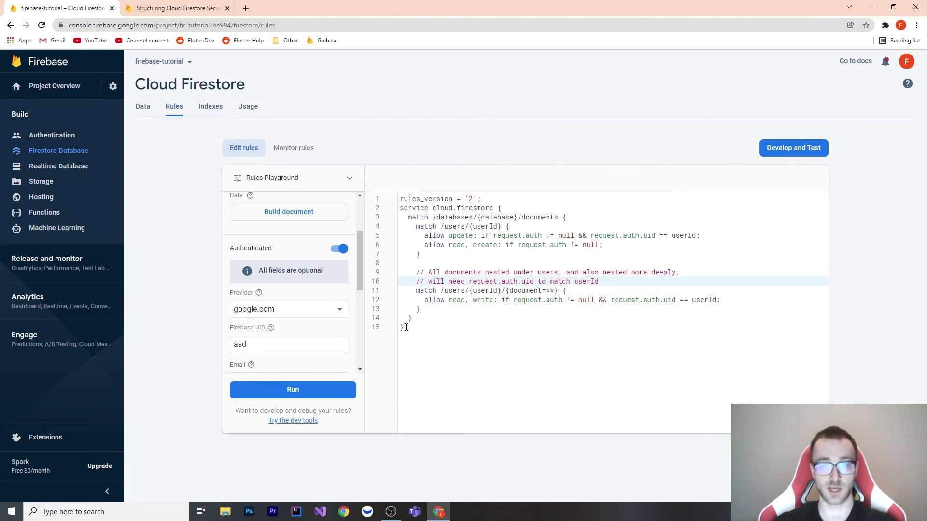
{"action": "left_click_drag", "start_coordinate": [406, 327], "coordinate": [350, 199]}
{"action": "left_click", "coordinate": [499, 299]}
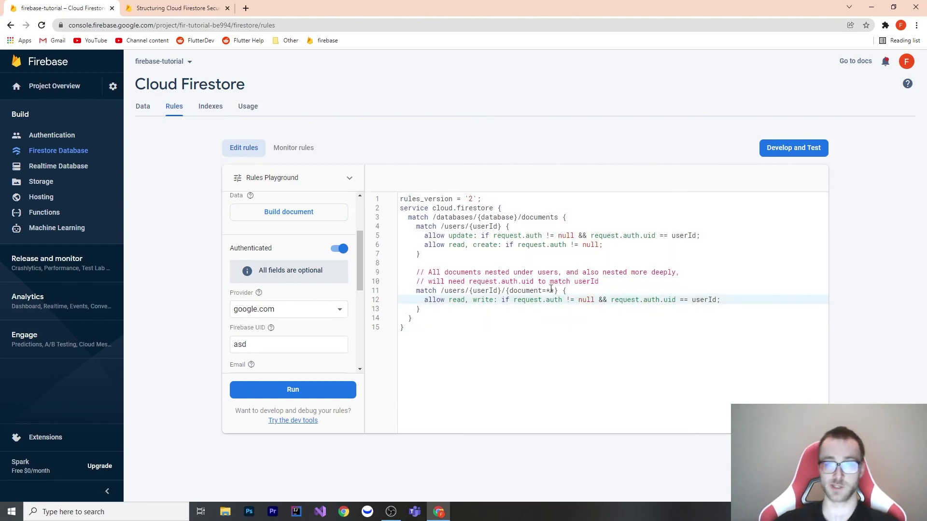
{"action": "left_click", "coordinate": [551, 291]}
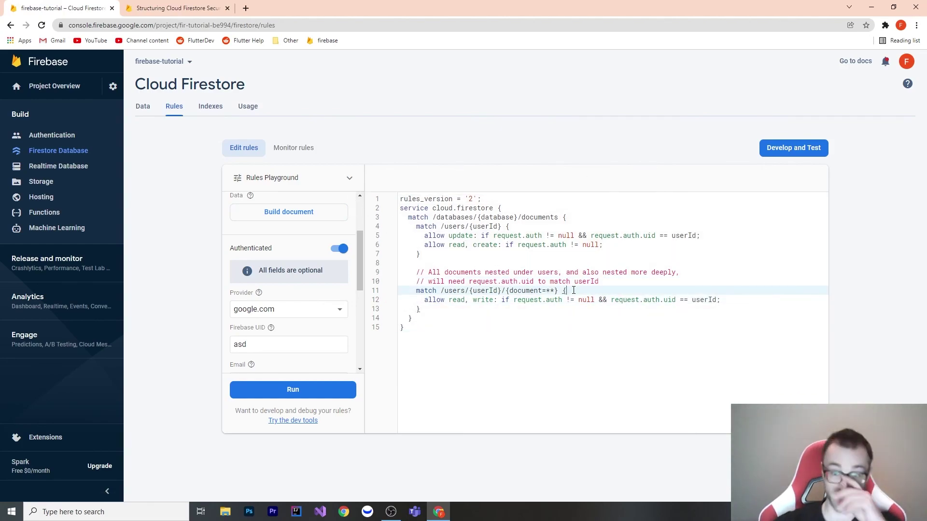
{"action": "left_click", "coordinate": [452, 310]}
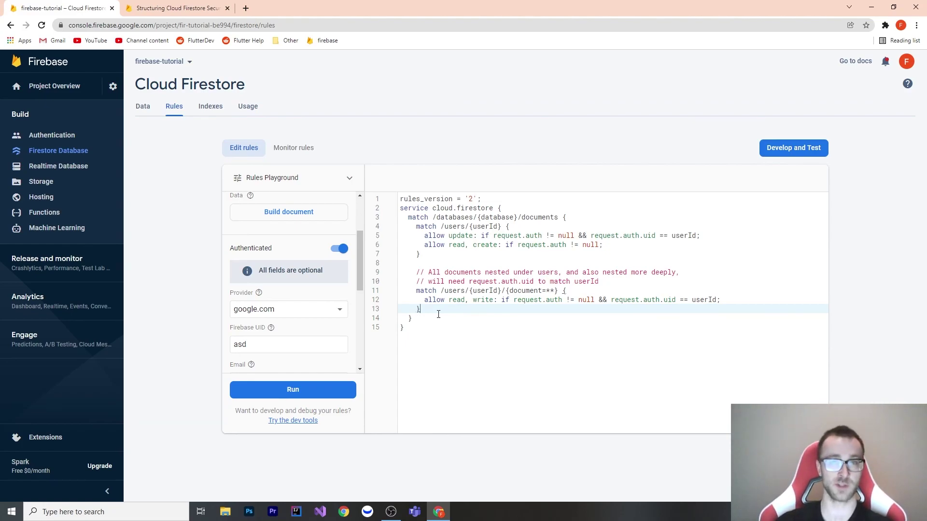
{"action": "left_click_drag", "start_coordinate": [425, 329], "coordinate": [315, 195]}
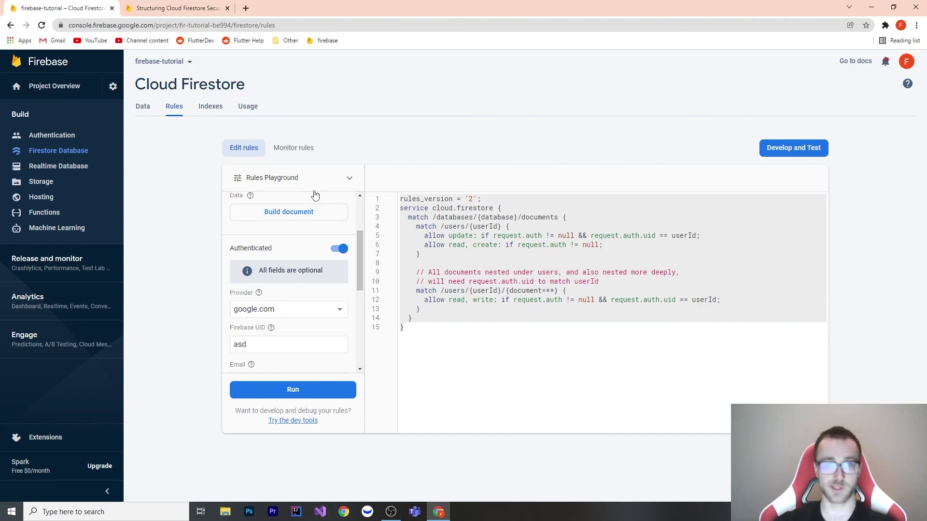
{"action": "left_click", "coordinate": [477, 261]}
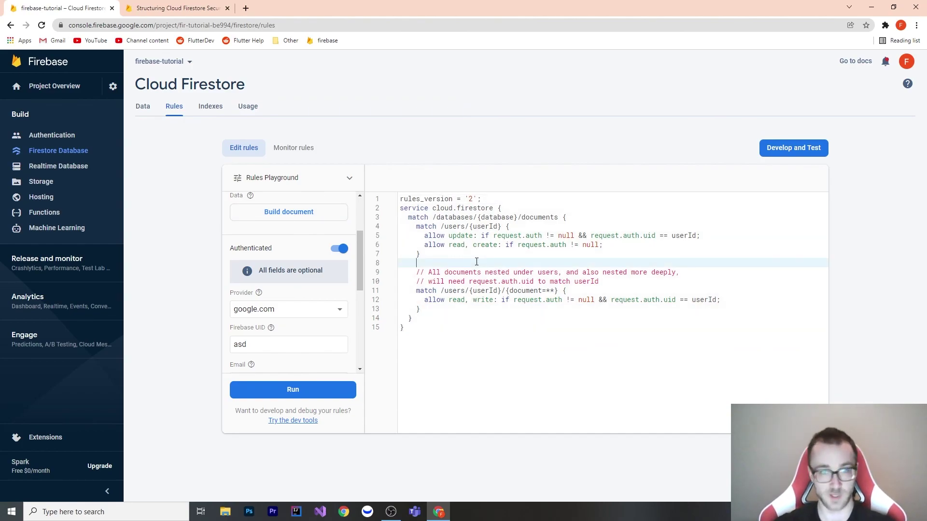